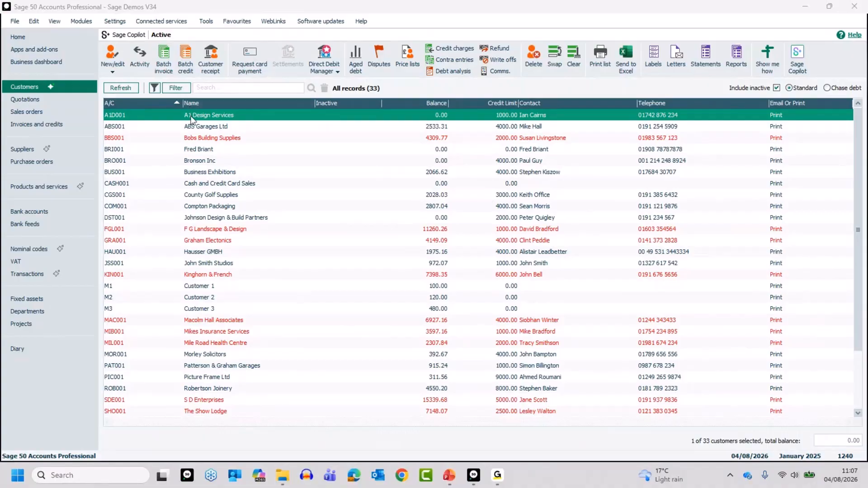
Open the A1 Design Services customer record and show its transaction activity in a maximised window.
click(220, 119)
click(220, 119)
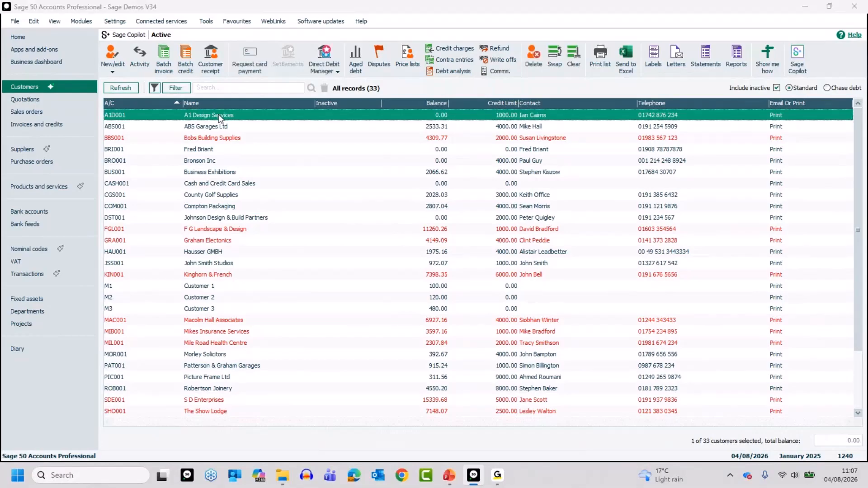
double_click(196, 114)
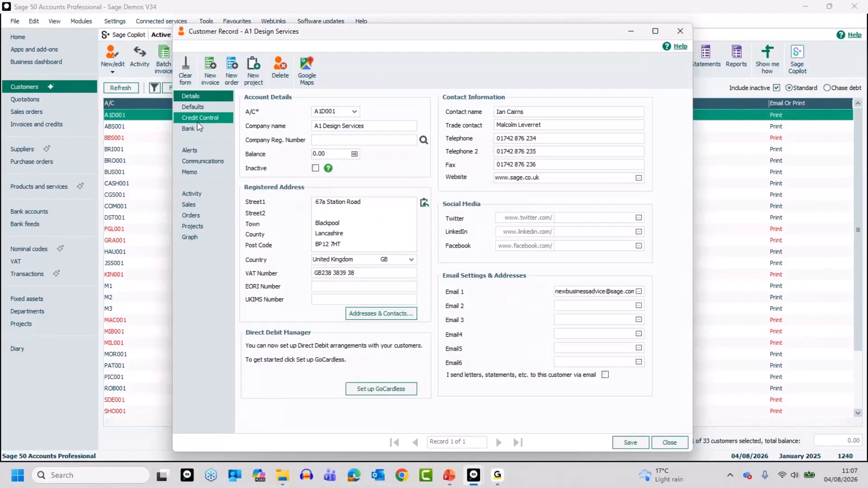
click(194, 193)
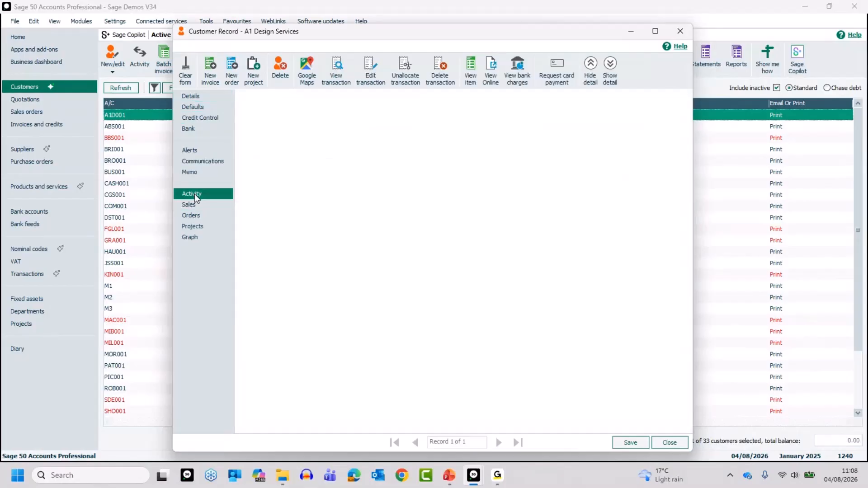
click(655, 31)
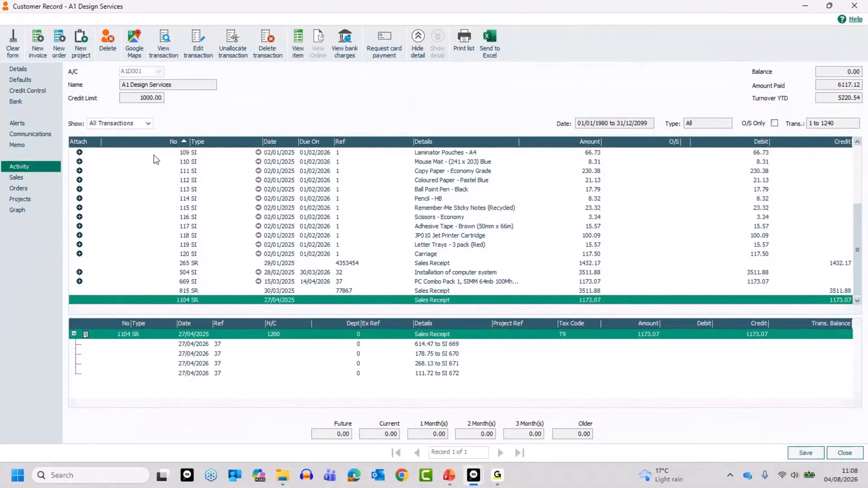
Inspect the allocation details of the Laminator Pouches - A4 invoice, hiding the detail view and showing it again.
click(194, 154)
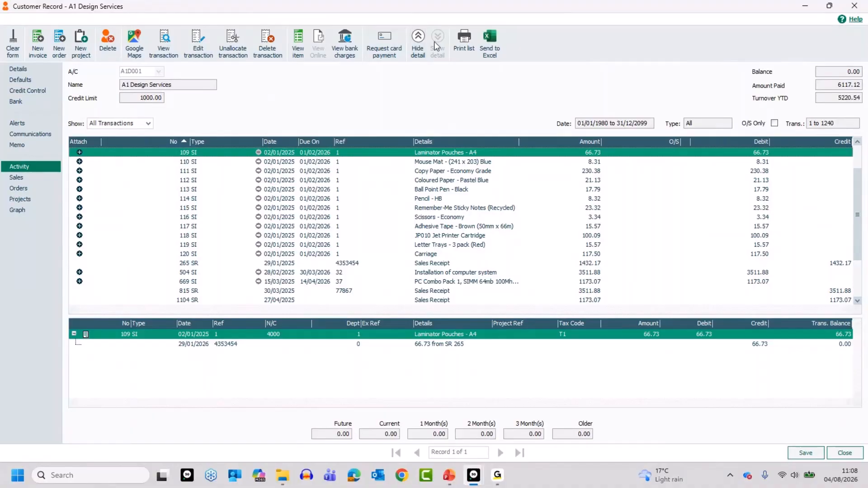
click(420, 40)
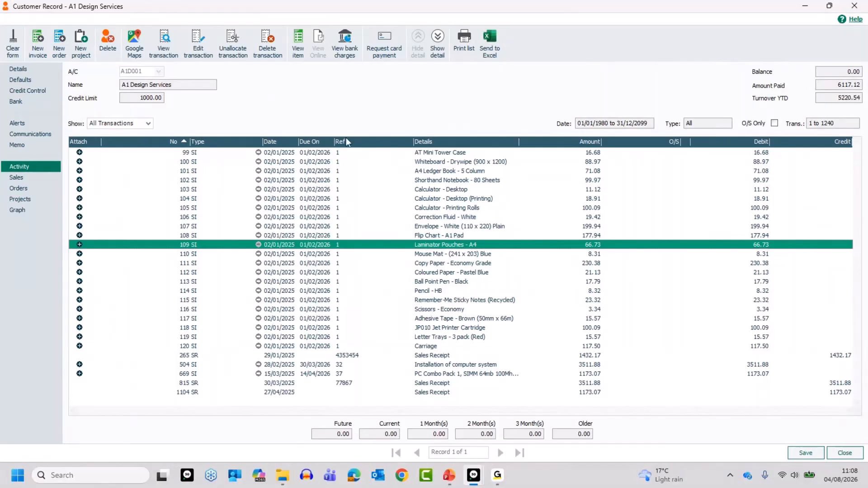
click(436, 43)
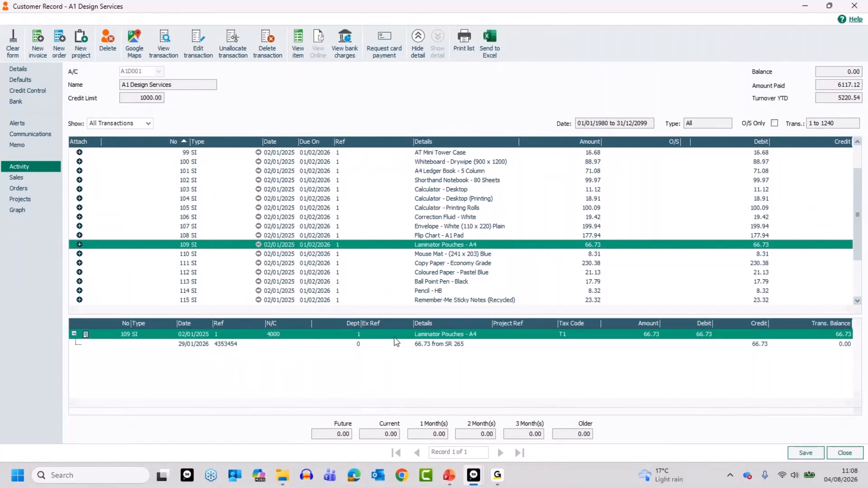
click(222, 345)
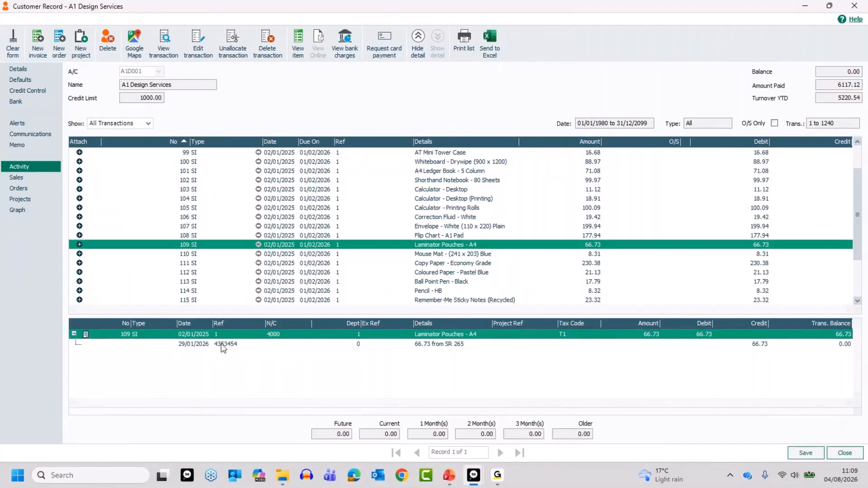
click(441, 345)
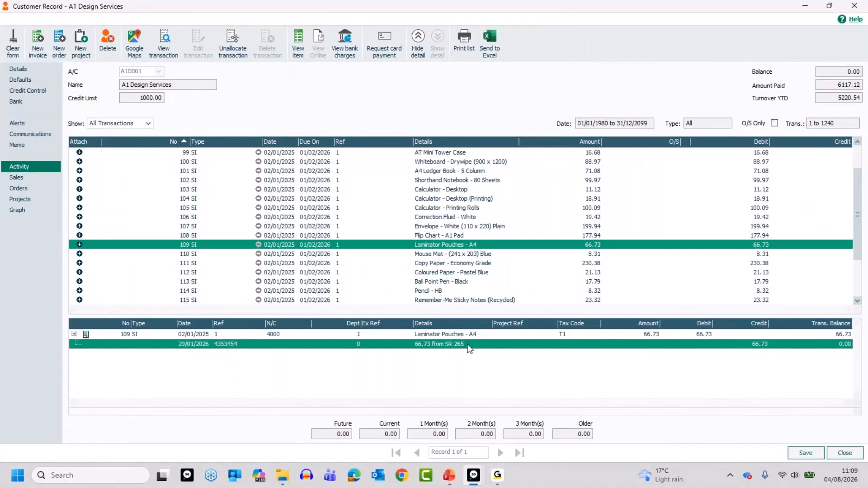
Examine how the sales receipts are allocated, ending with the one dated 29/01/2025, and close the customer record.
click(857, 301)
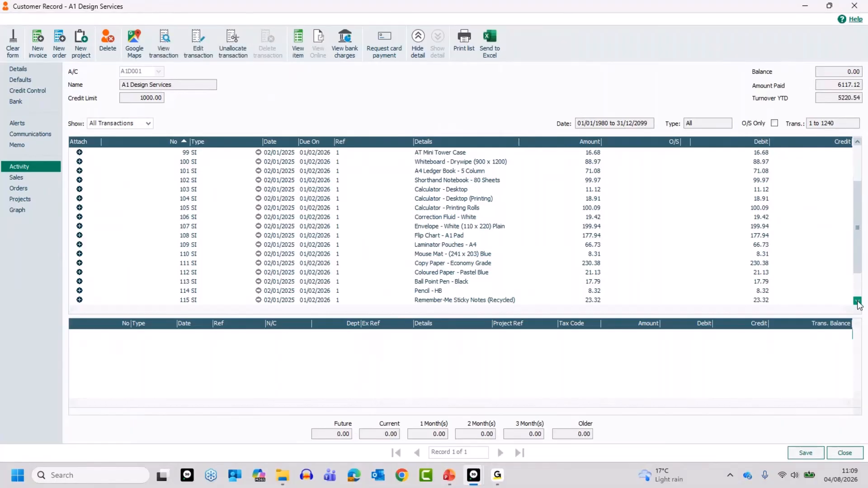
key(Down)
key(Down)
key(Down)
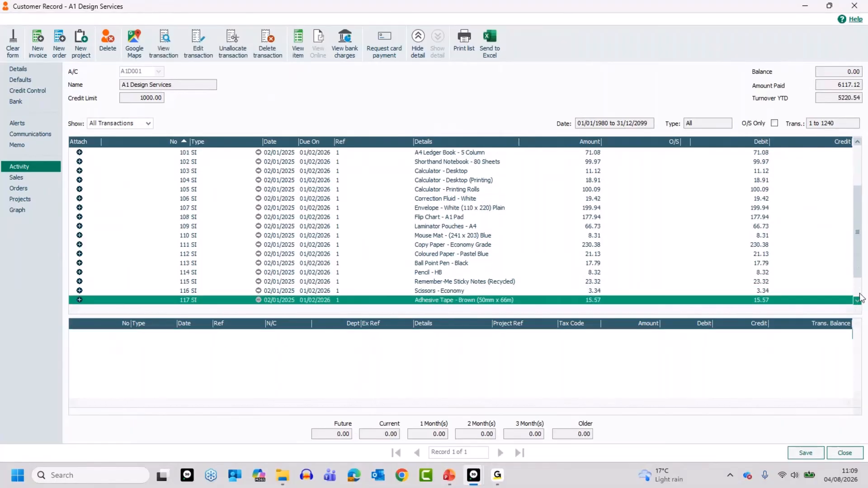
key(Down)
key(Down)
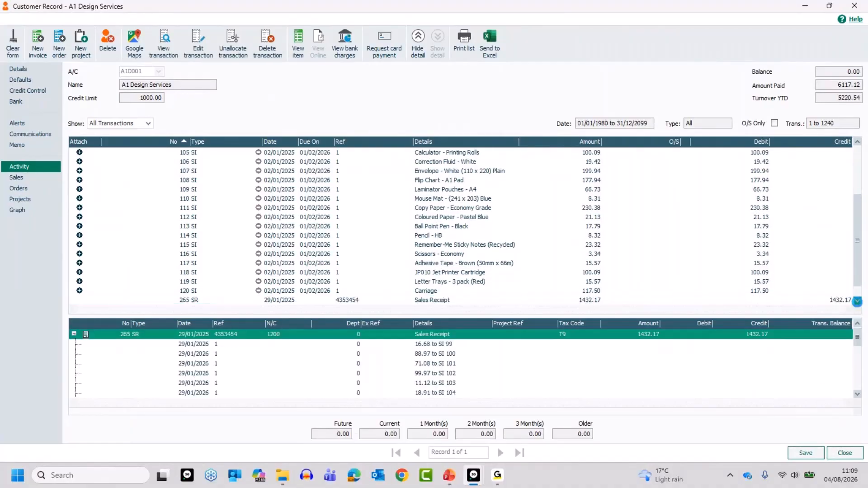
key(Down)
key(Down)
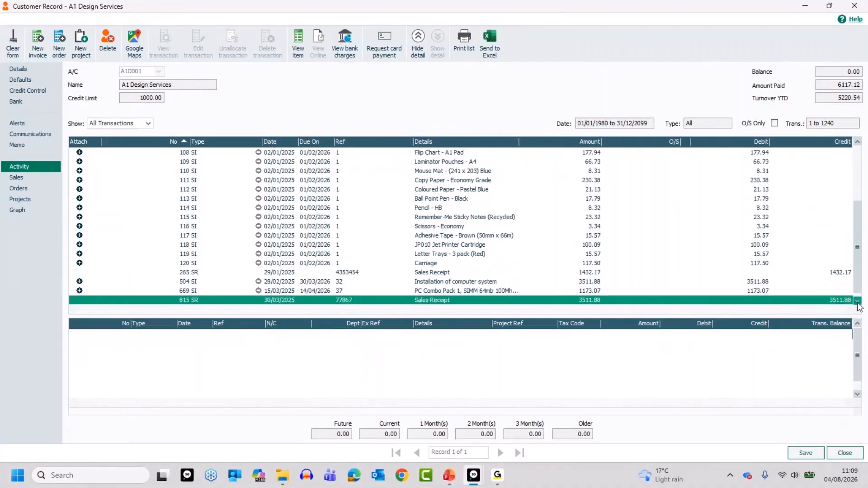
key(Down)
key(Down)
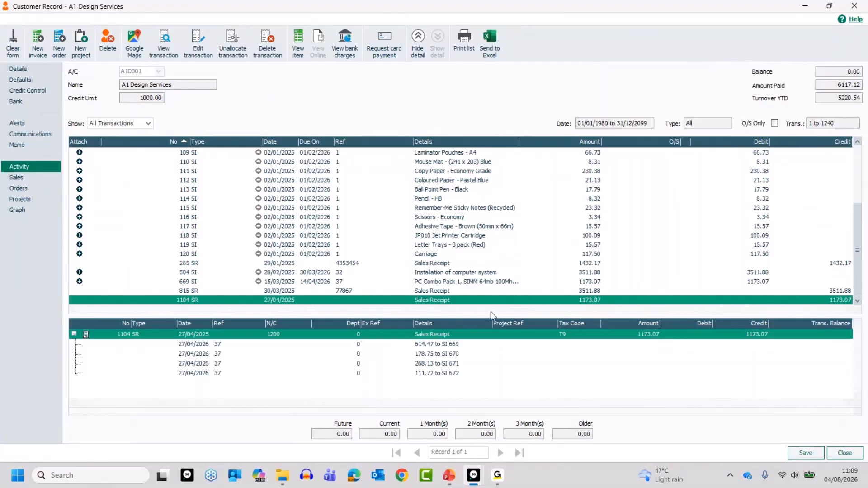
click(187, 263)
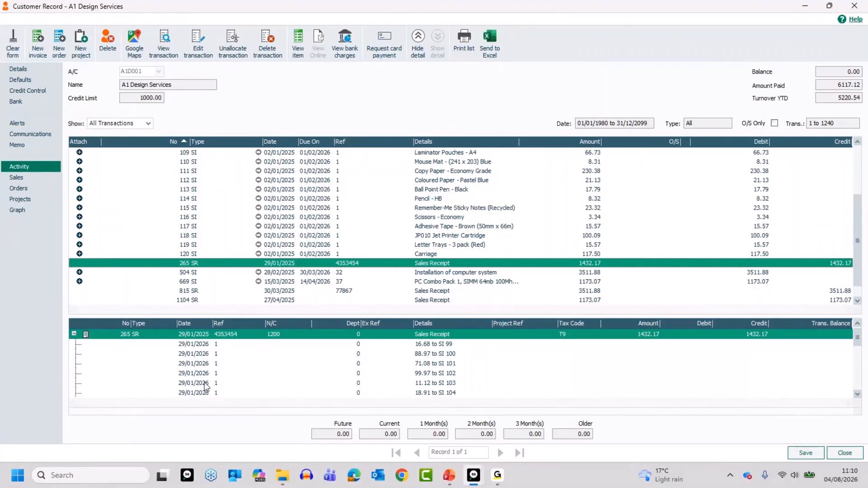
click(844, 453)
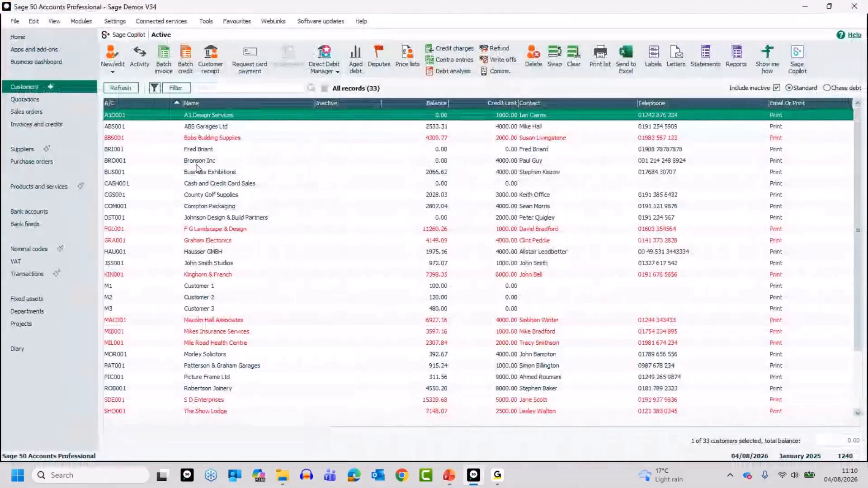
Select only Customer 1 in the customer list and review its transaction activity.
click(192, 286)
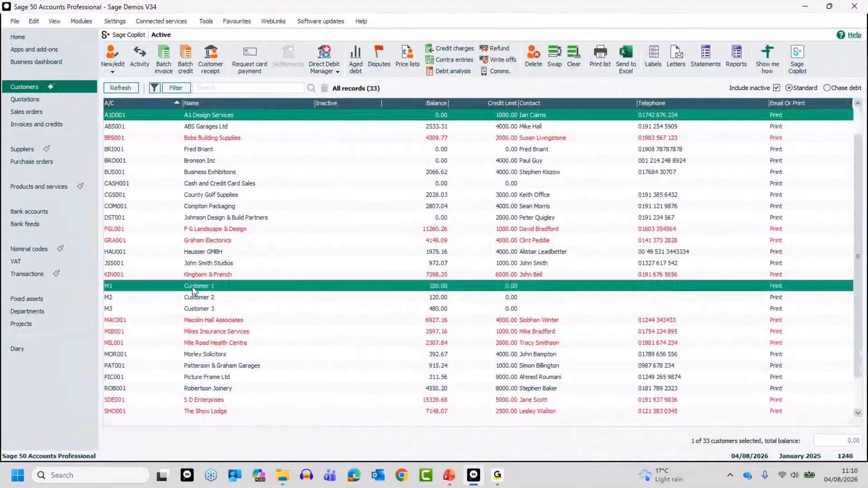
ctrl+click(209, 117)
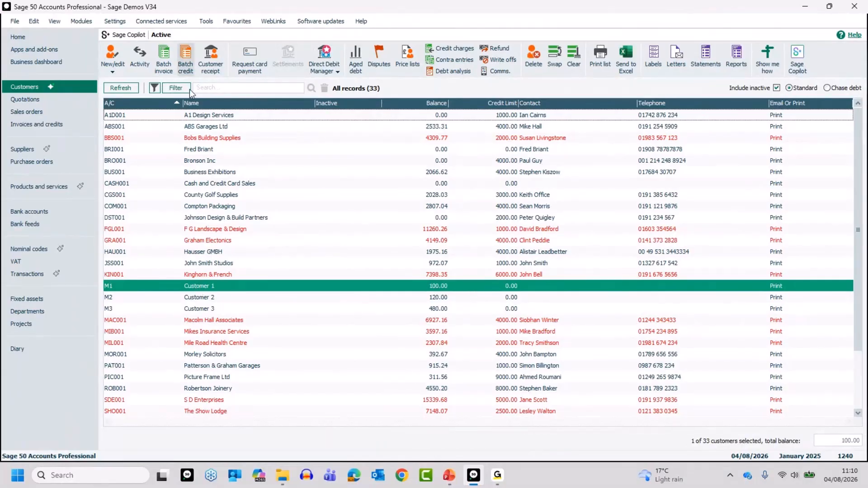
click(139, 51)
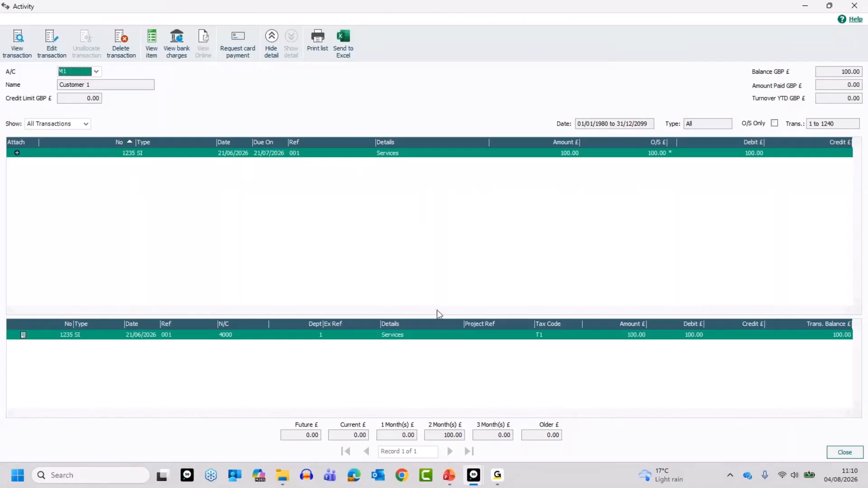
click(844, 452)
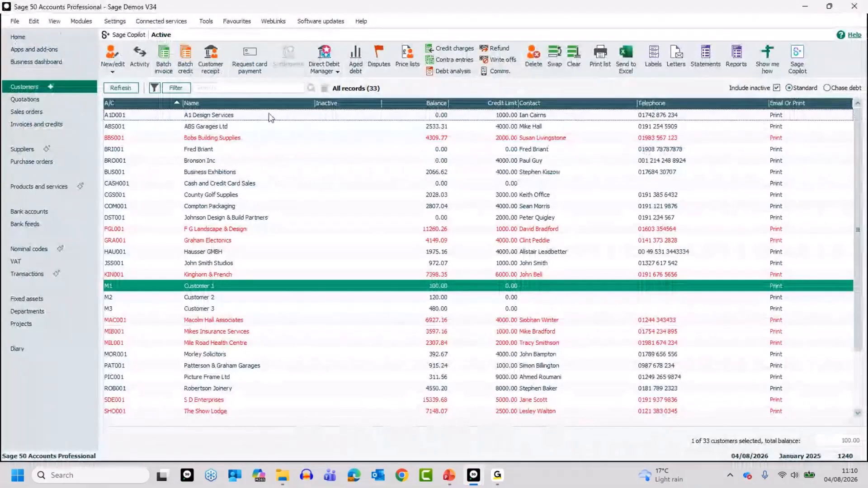
Start a customer receipt into the Bank Current Account and choose Customer 1 as the account.
click(216, 56)
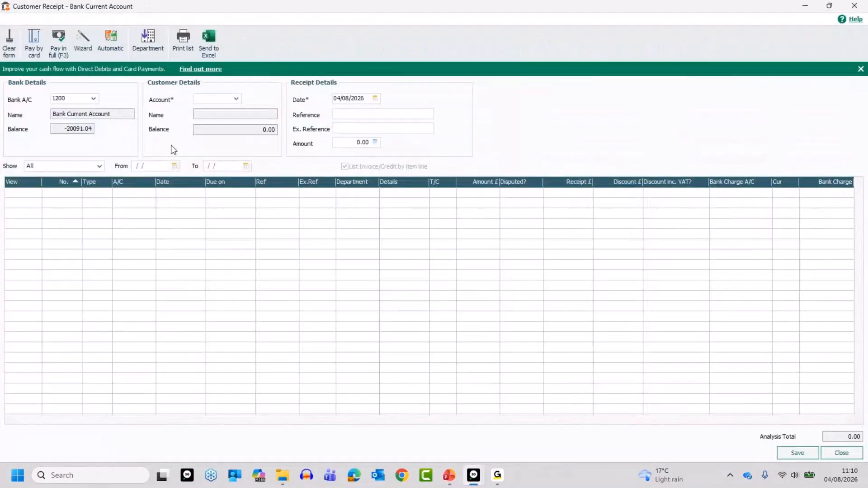
click(235, 99)
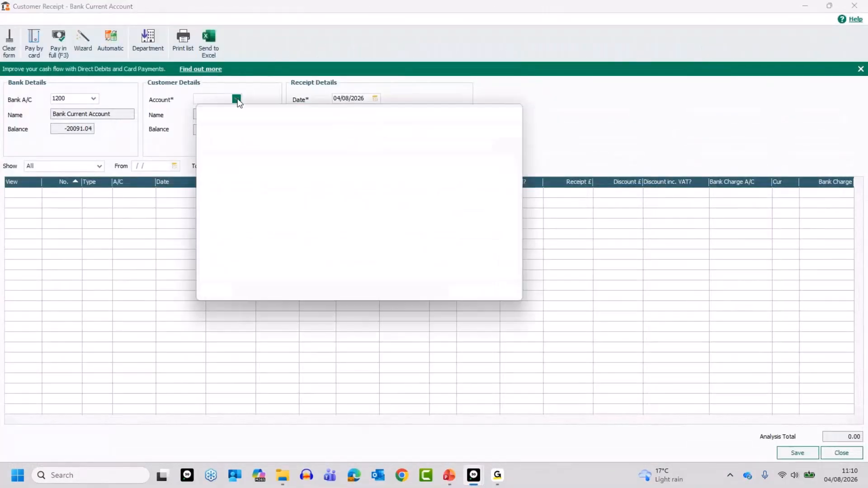
click(512, 274)
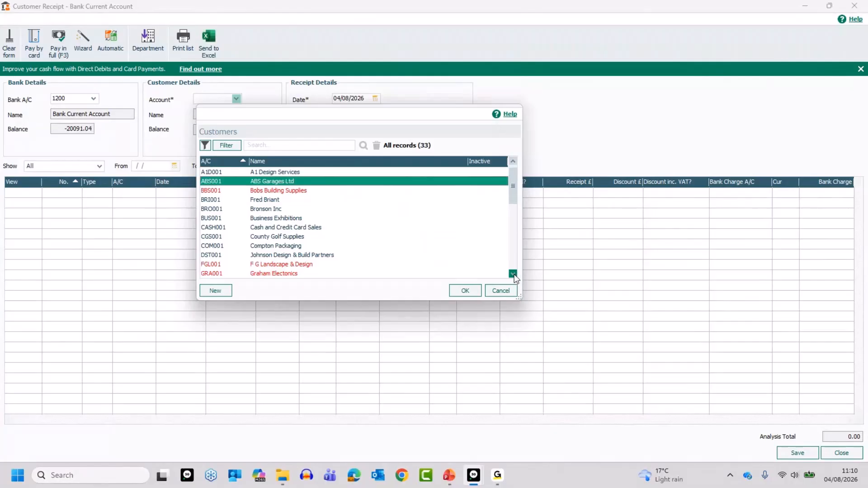
click(512, 274)
click(513, 274)
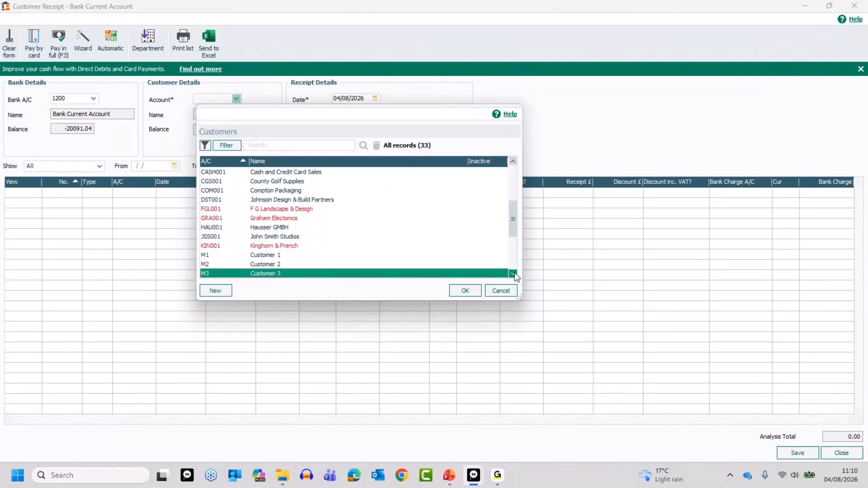
click(289, 255)
click(463, 290)
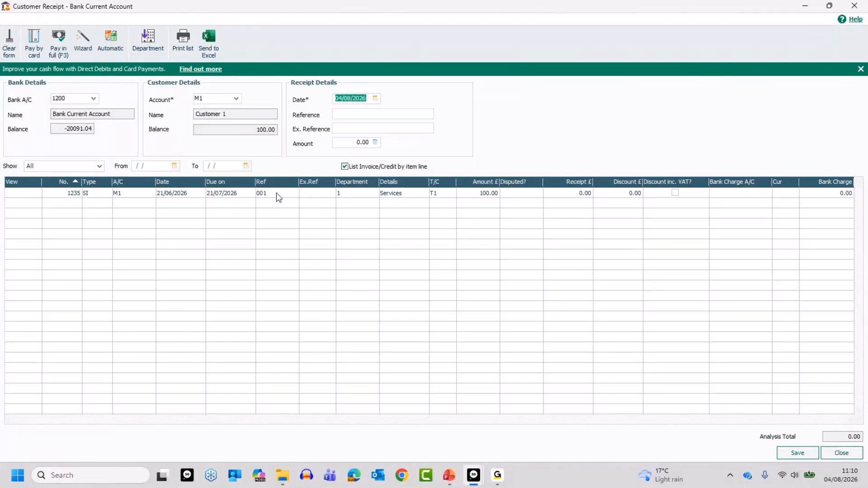
Enter a receipt amount of 100.00 with reference Deposit, save it as a payment on account, and close the receipt form.
click(342, 142)
text(100.00)
click(365, 115)
text(Deposit)
click(798, 453)
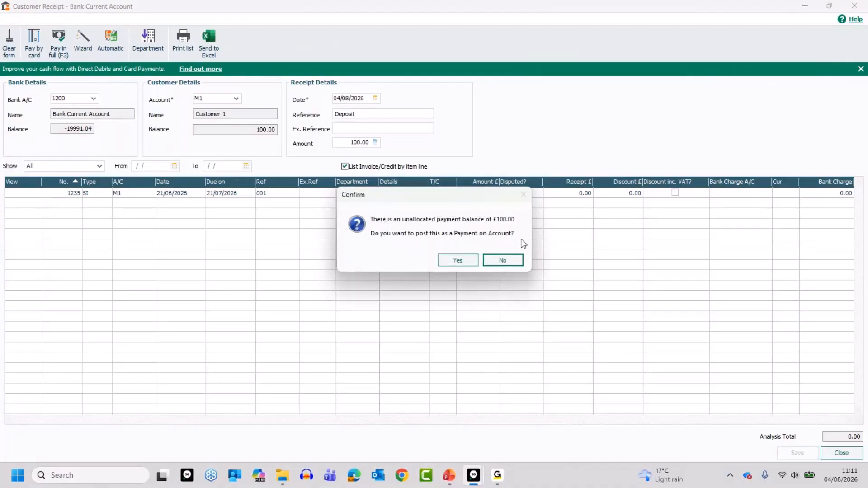
click(458, 260)
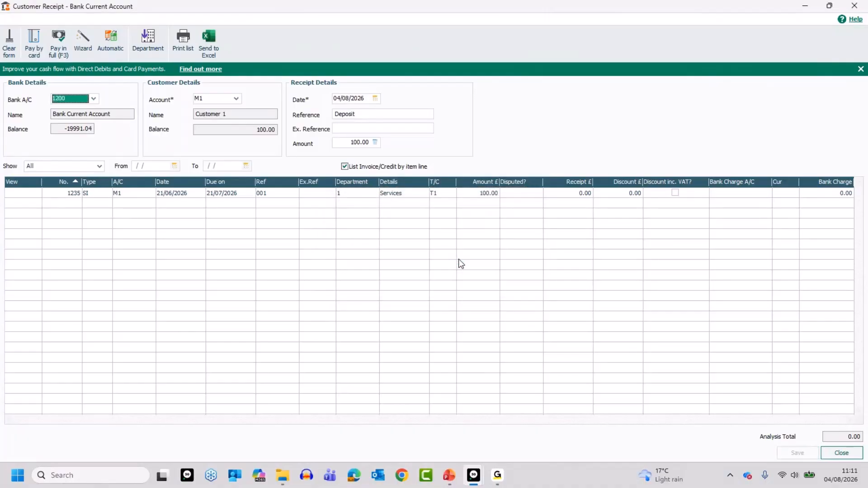
click(840, 453)
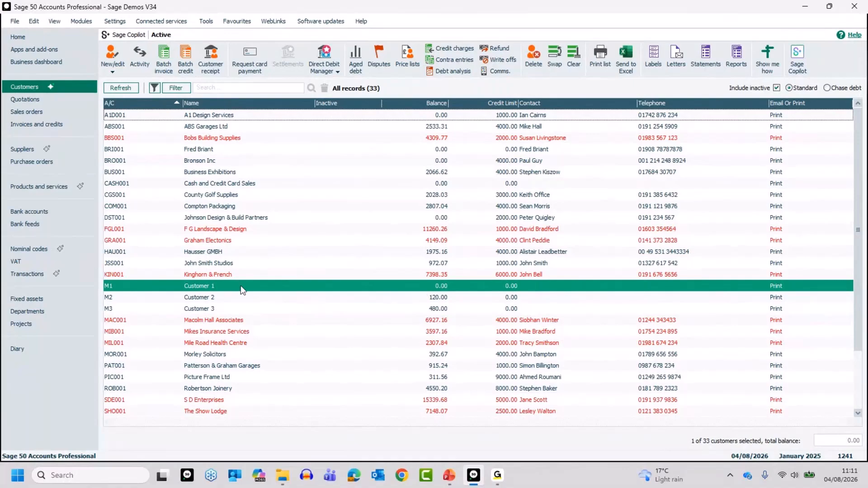
Review the posted deposit alongside the outstanding invoice in Customer 1's activity.
click(141, 56)
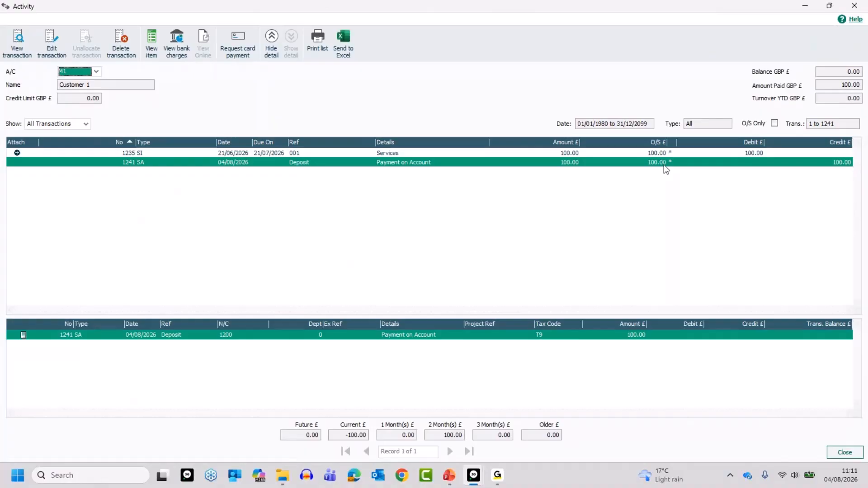
click(848, 452)
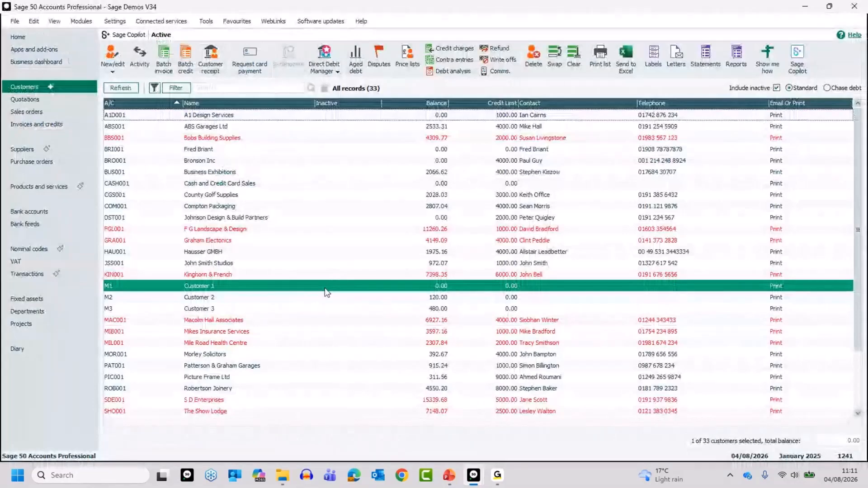
Start a new customer receipt and load Customer 1's outstanding transactions.
click(212, 61)
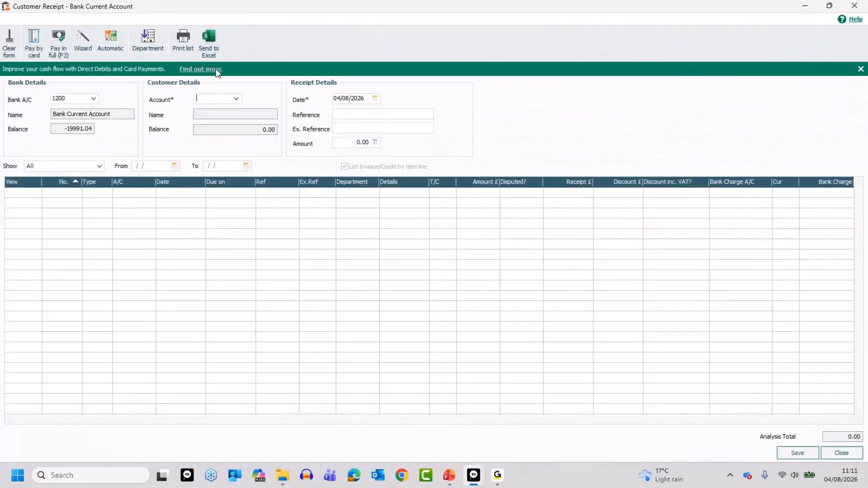
click(236, 99)
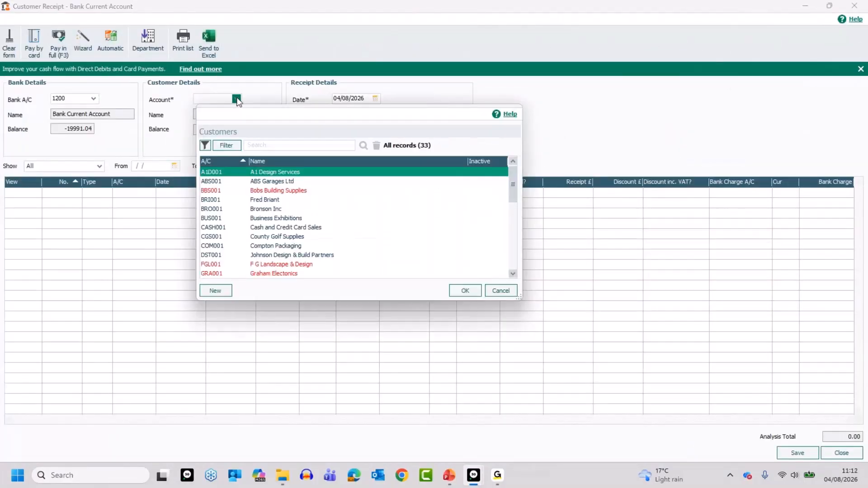
text(m1)
click(501, 291)
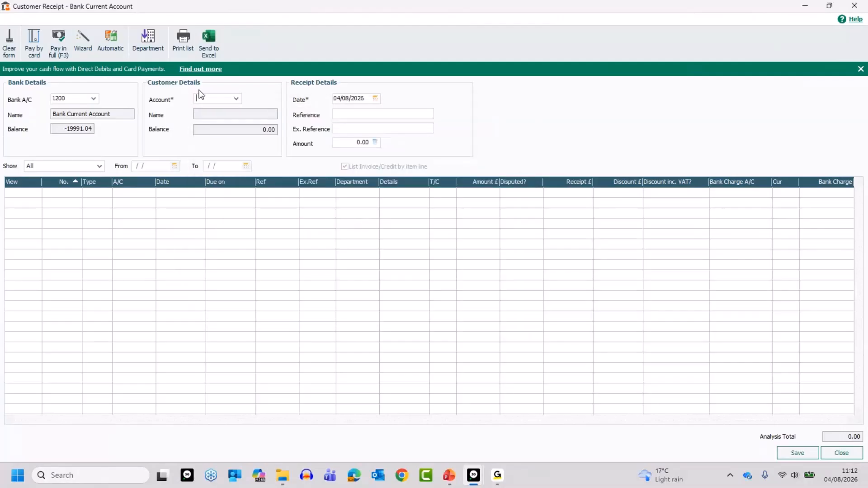
text(M1)
key(Tab)
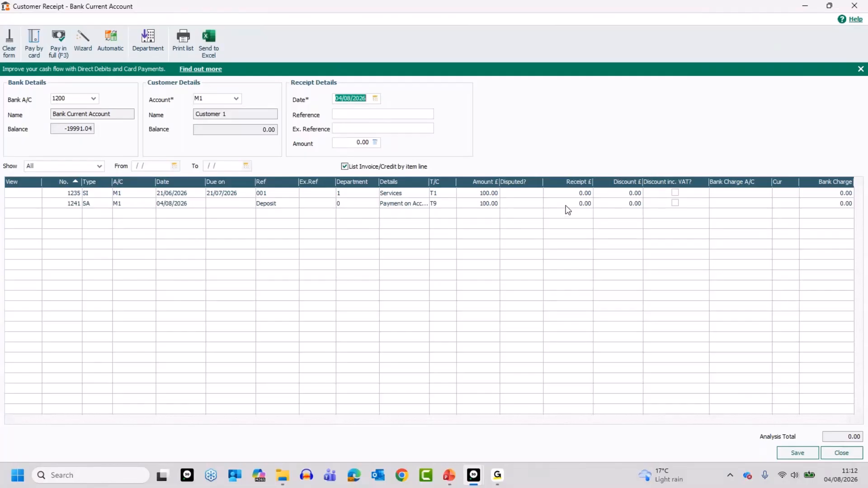
Allocate the full Deposit payment on account and a 100.00 receipt to the Services invoice 001, and save the receipt.
click(566, 204)
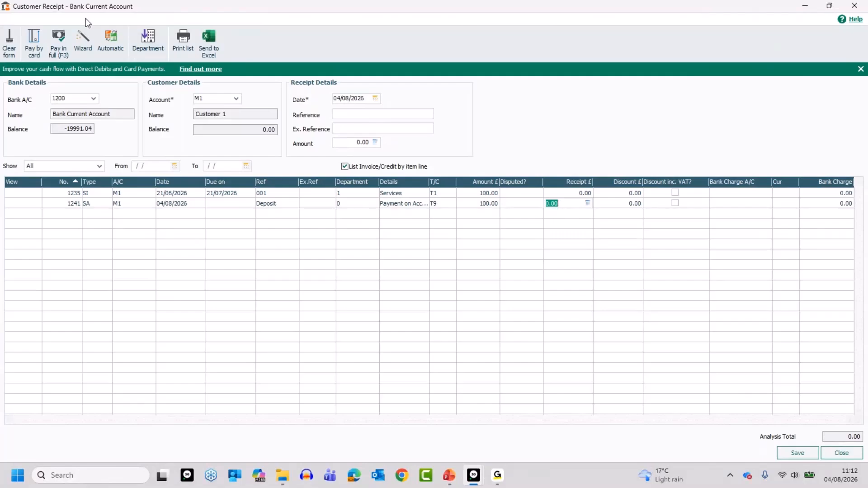
click(59, 42)
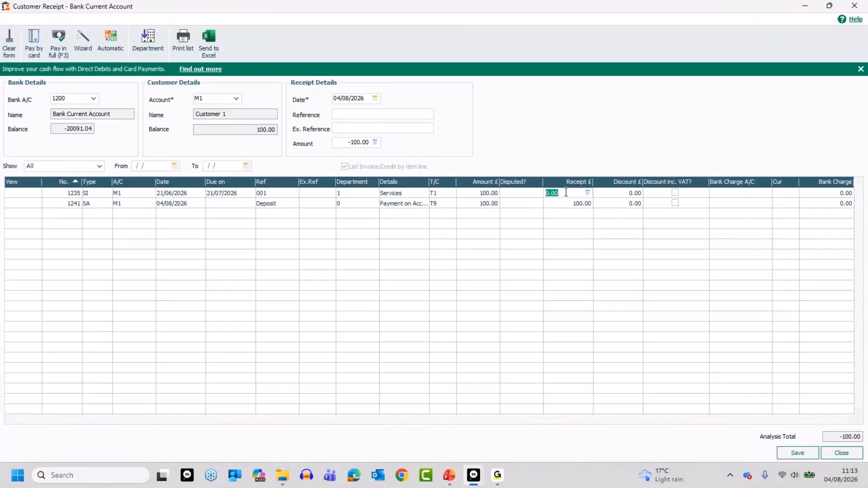
text(100)
key(Tab)
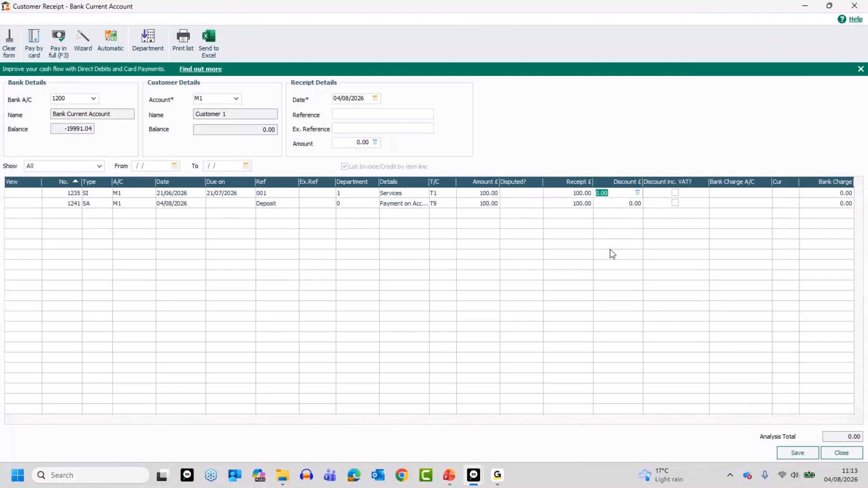
click(799, 452)
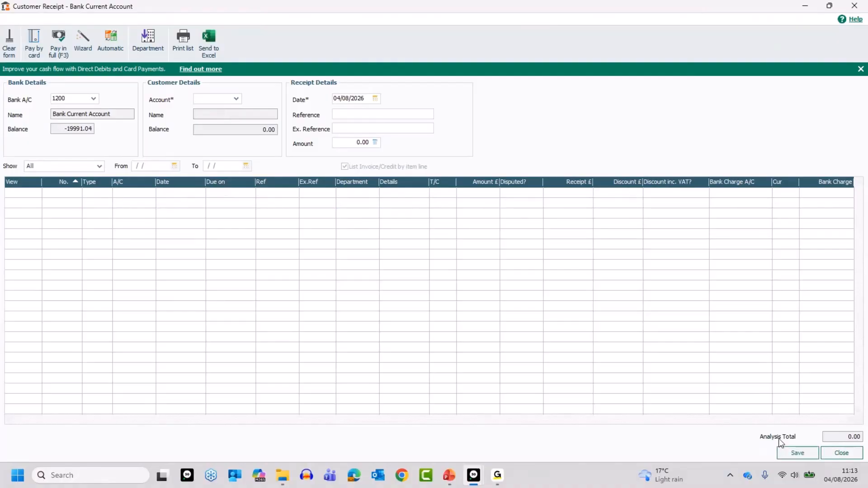
Reload Customer 1 in the receipt form to check for outstanding transactions, and close the form.
text(M1)
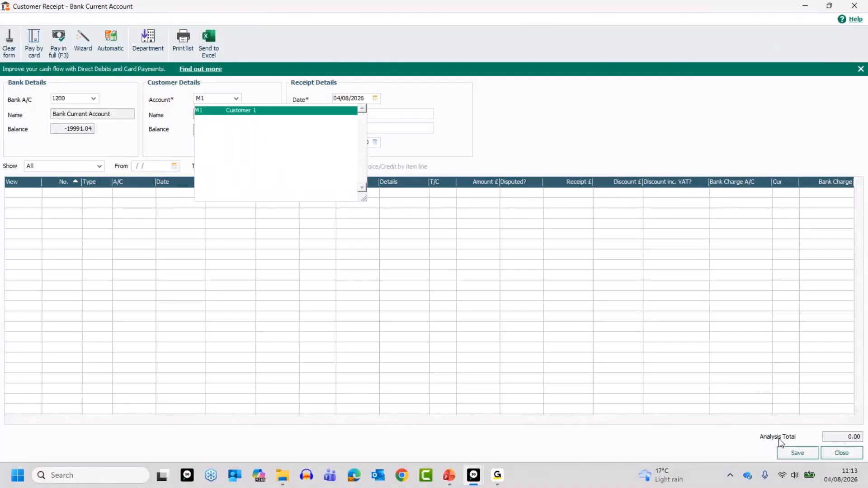
key(Tab)
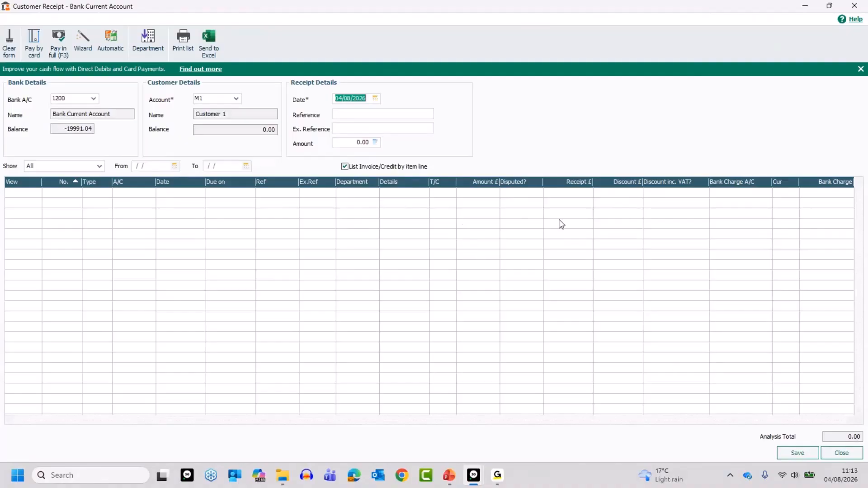
click(837, 454)
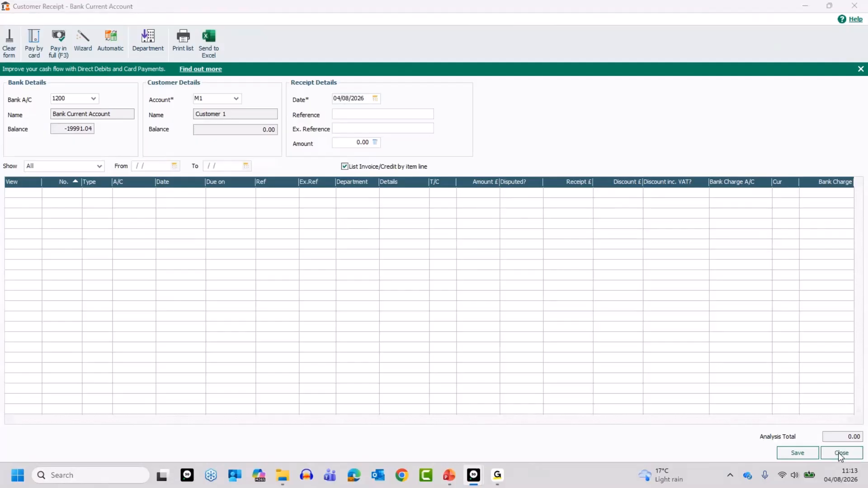
Examine Customer 1's activity, comparing the allocation details of the Services invoice and the Deposit payment on account.
click(392, 258)
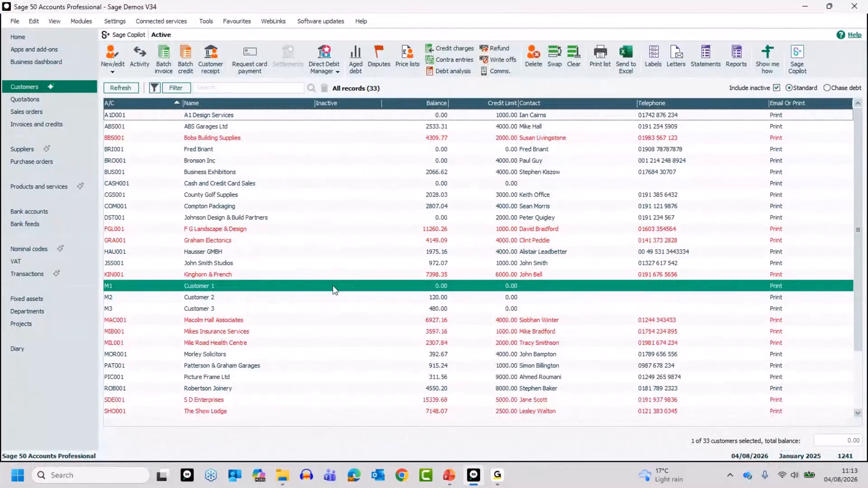
click(143, 58)
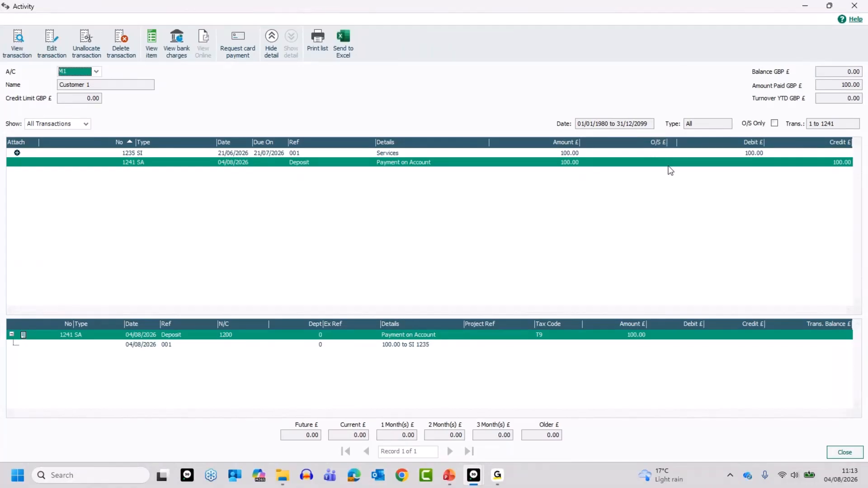
click(193, 153)
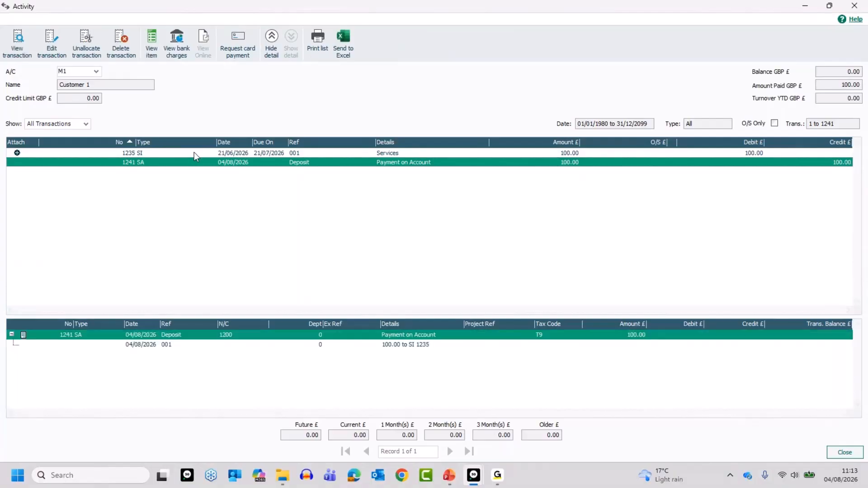
click(234, 154)
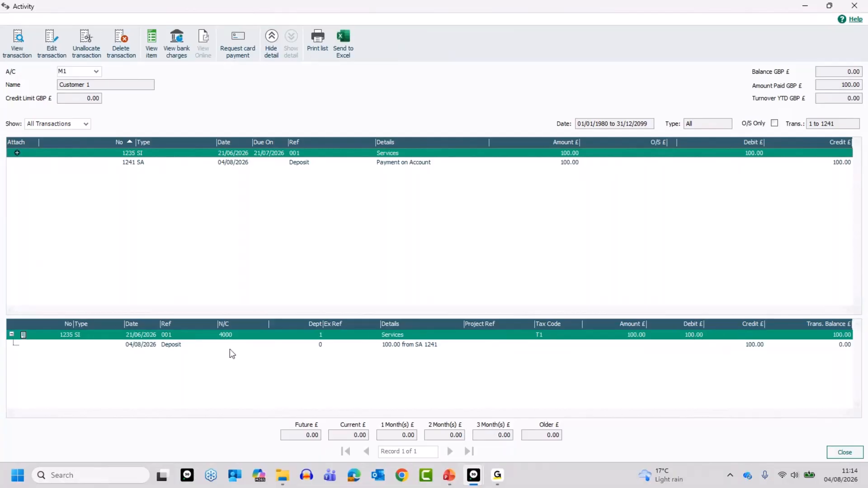
click(170, 348)
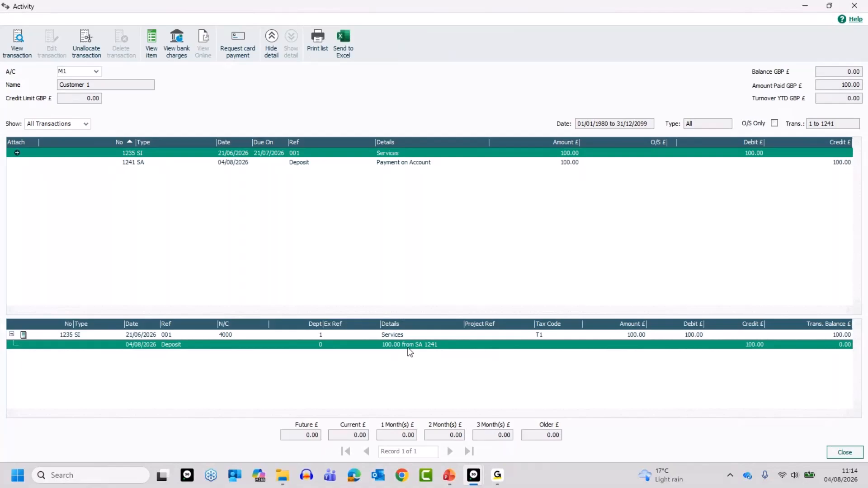
click(128, 164)
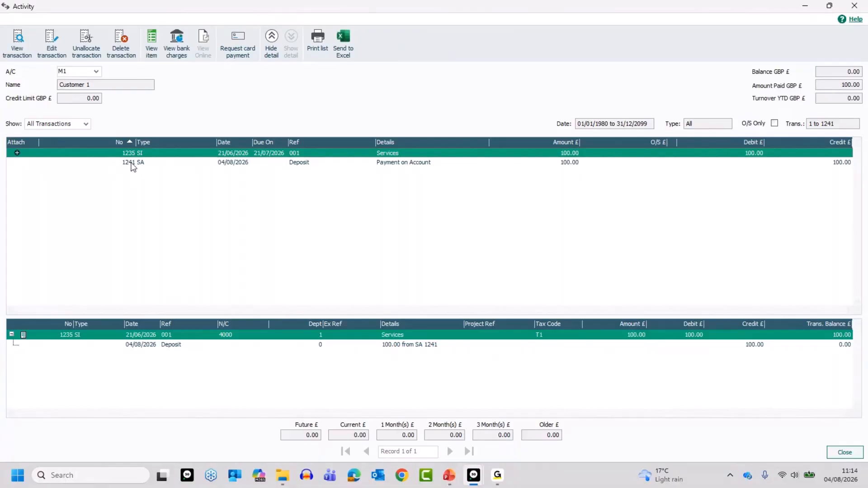
click(132, 164)
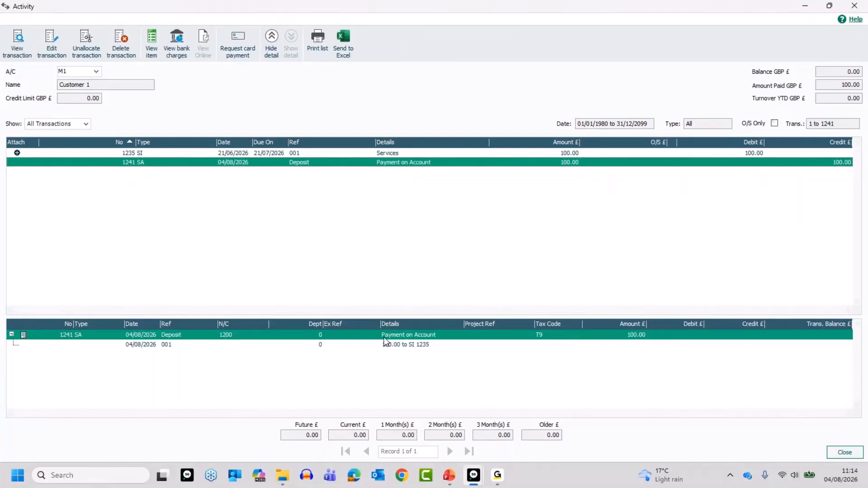
click(411, 345)
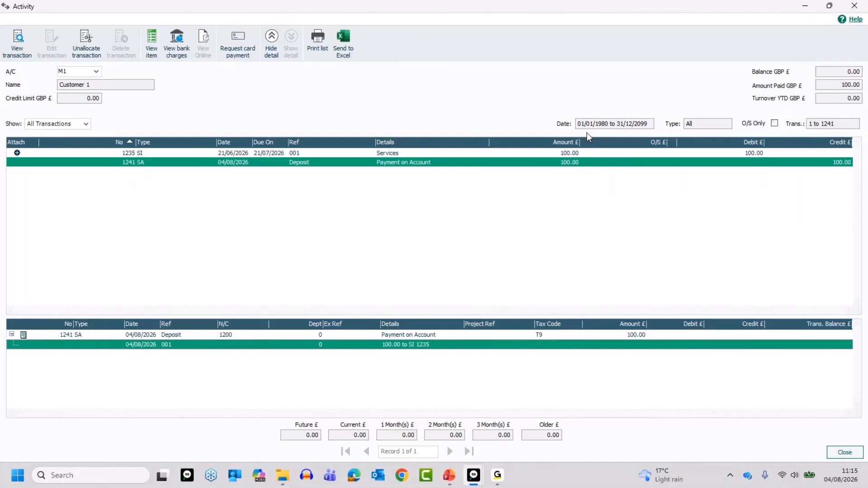
Inspect the payment allocations on the item line of Customer 1's Services invoice, and close the invoice and the activity without saving changes.
click(282, 153)
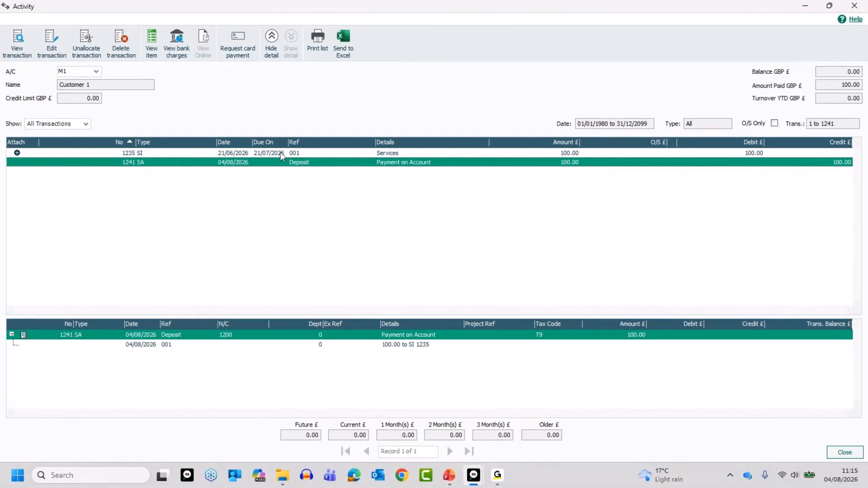
click(281, 153)
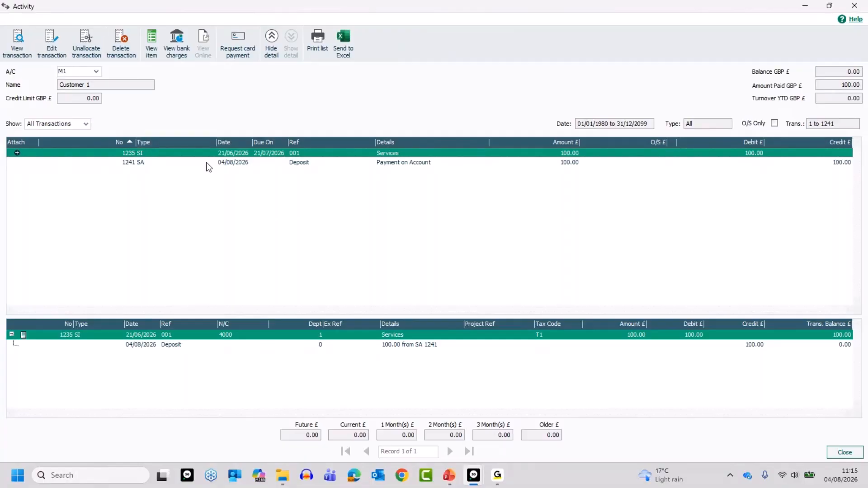
click(52, 41)
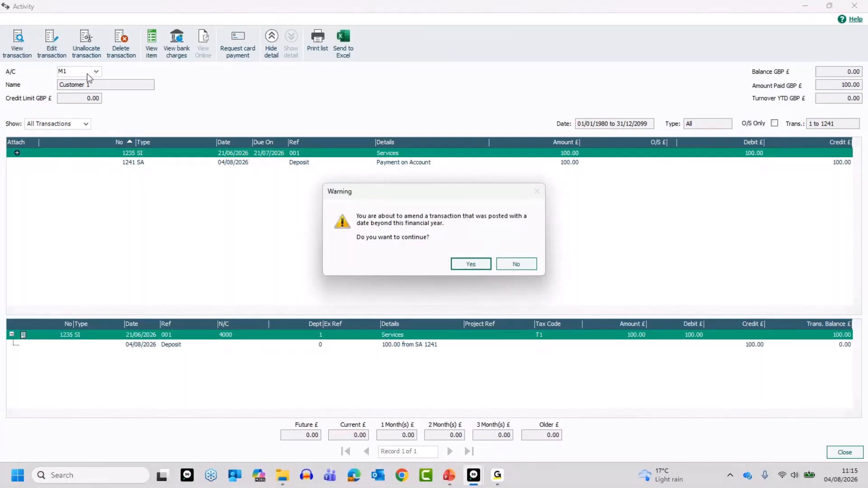
click(471, 265)
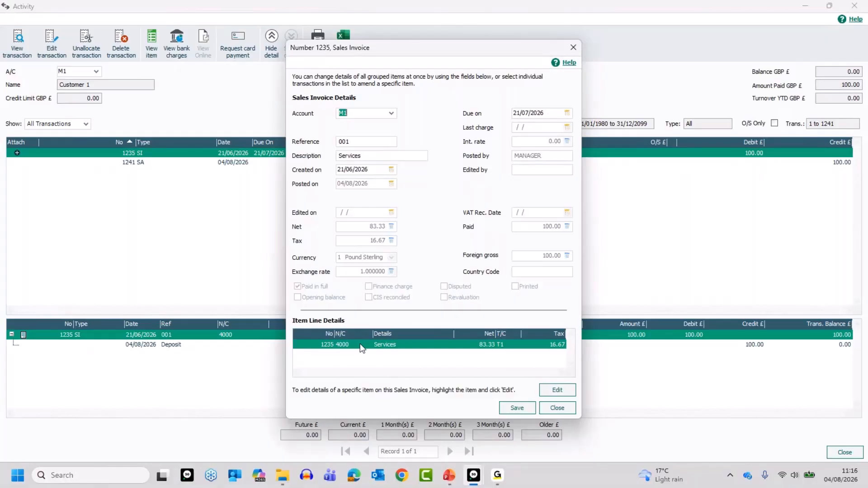
click(557, 393)
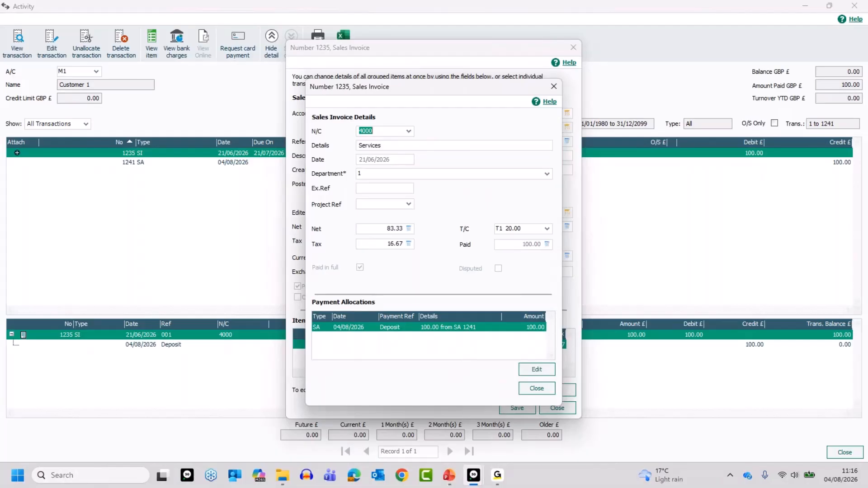
click(532, 390)
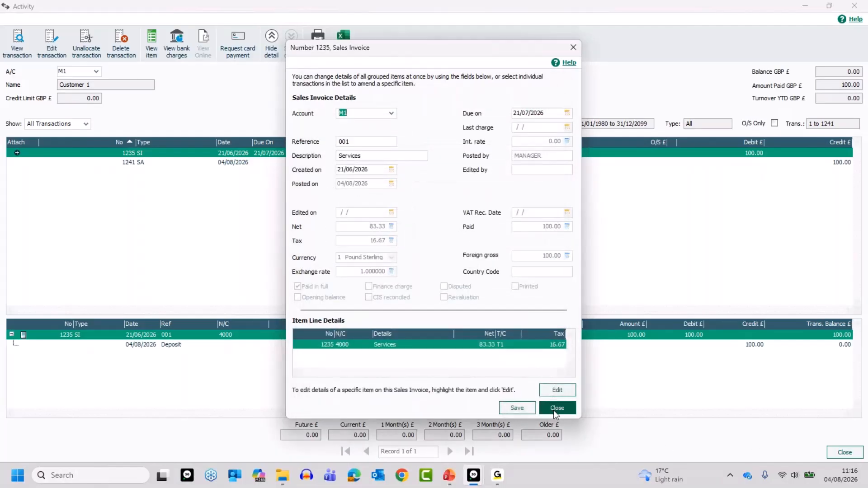
click(553, 410)
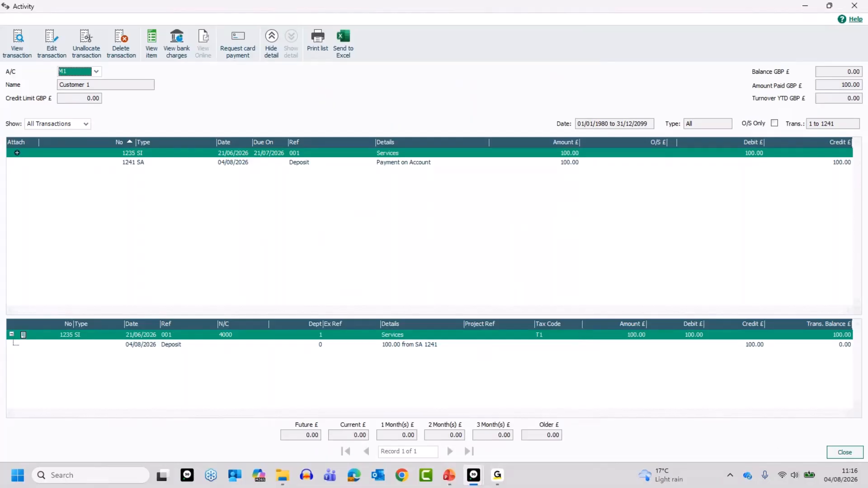
click(845, 453)
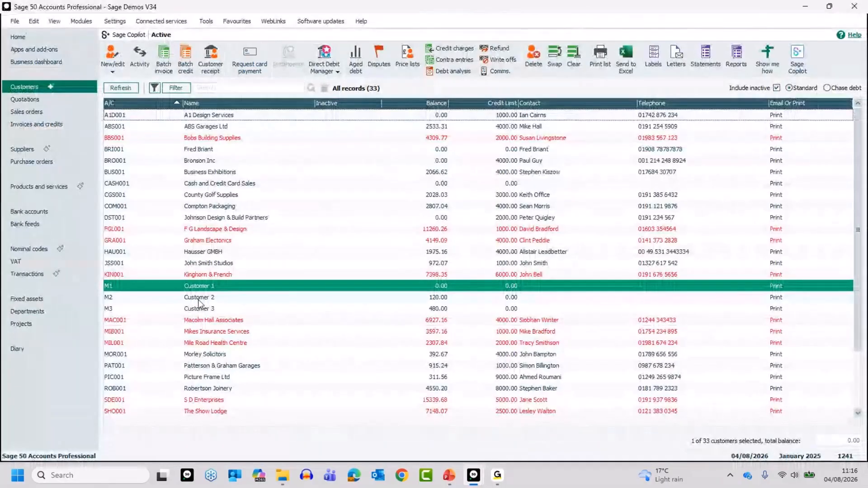
Review the outstanding invoice in Customer 2's activity and return to the customer list.
click(197, 298)
ctrl+click(196, 285)
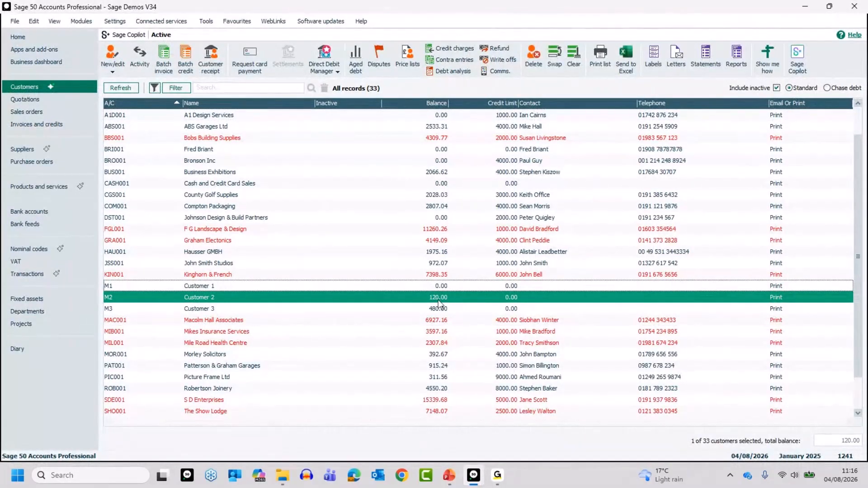
click(139, 57)
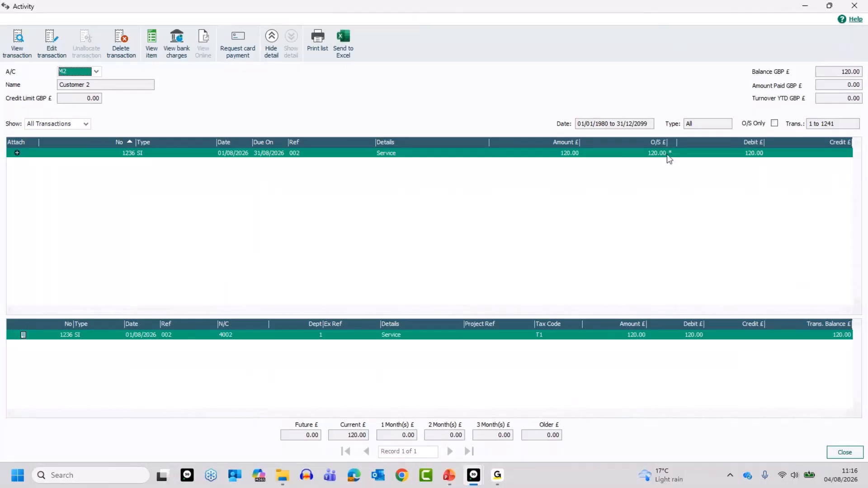
click(844, 453)
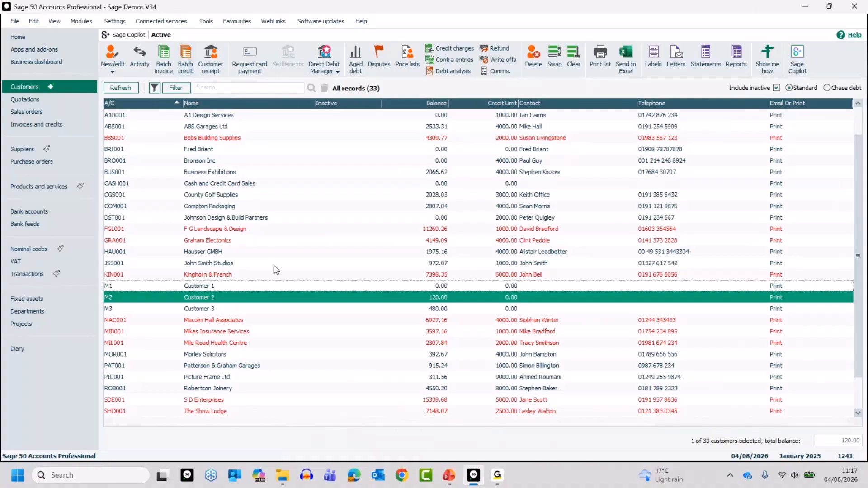
Start a batch customer credit for Customer 2 with a net amount of 100.
click(184, 58)
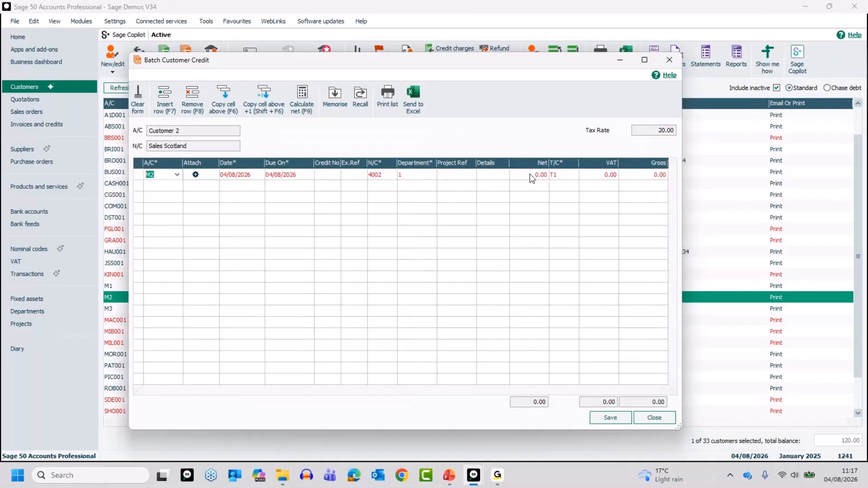
click(534, 174)
text(12)
key(BackSpace)
text(00)
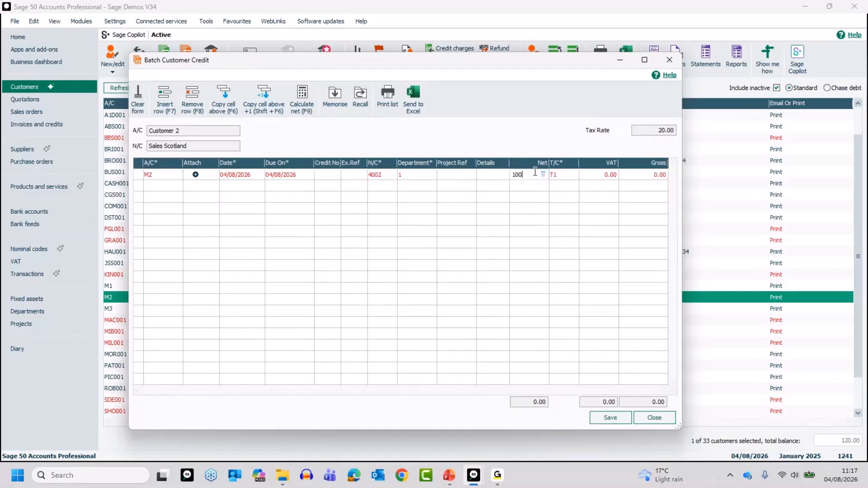
key(Tab)
Enter Credit as the details of Customer 2's credit line, save the batch credit, and close the form.
click(645, 59)
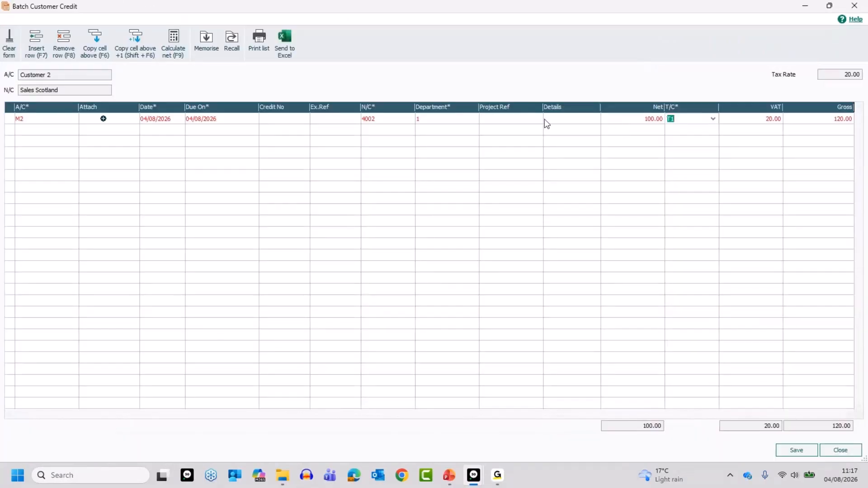
click(556, 119)
text(Credit)
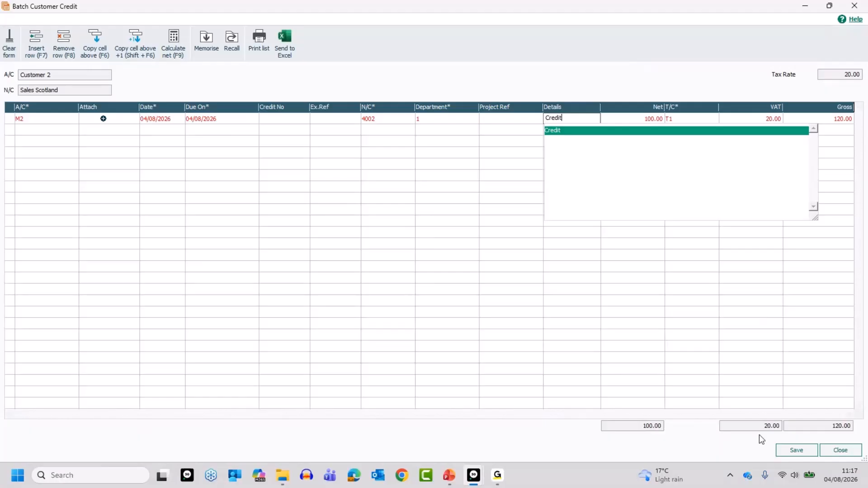
key(Escape)
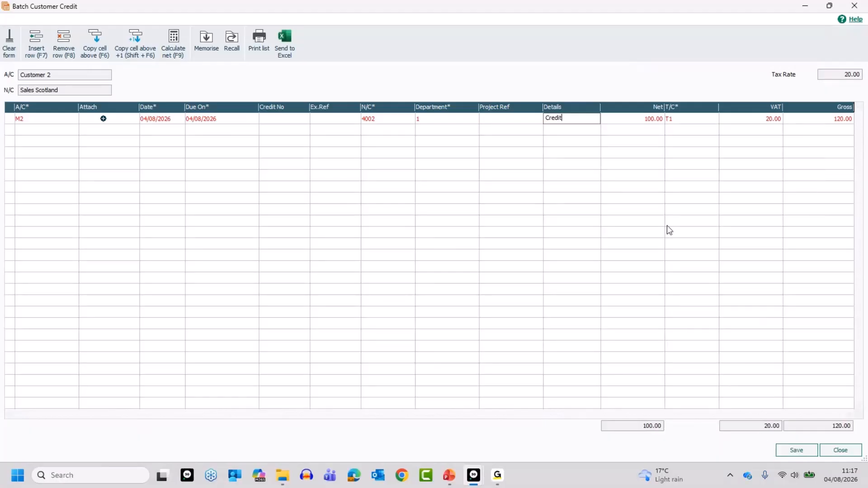
click(799, 450)
click(844, 450)
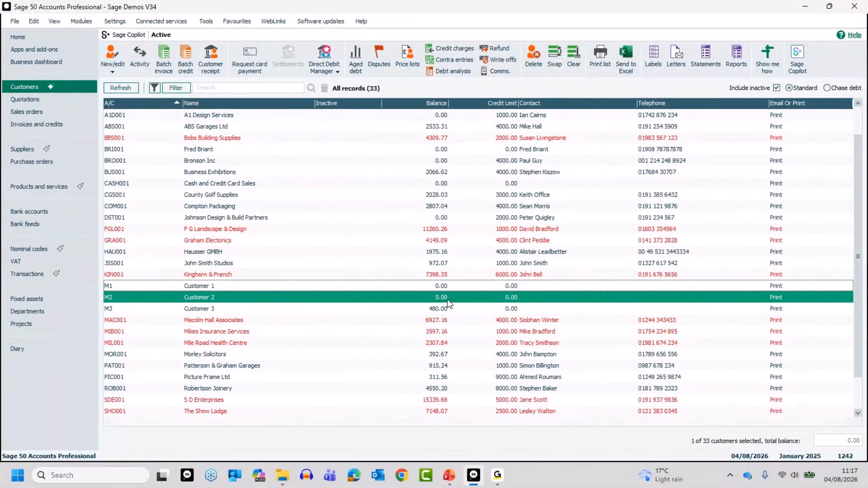
Review the posted credit alongside the outstanding invoice in Customer 2's activity, and close the activity.
click(133, 56)
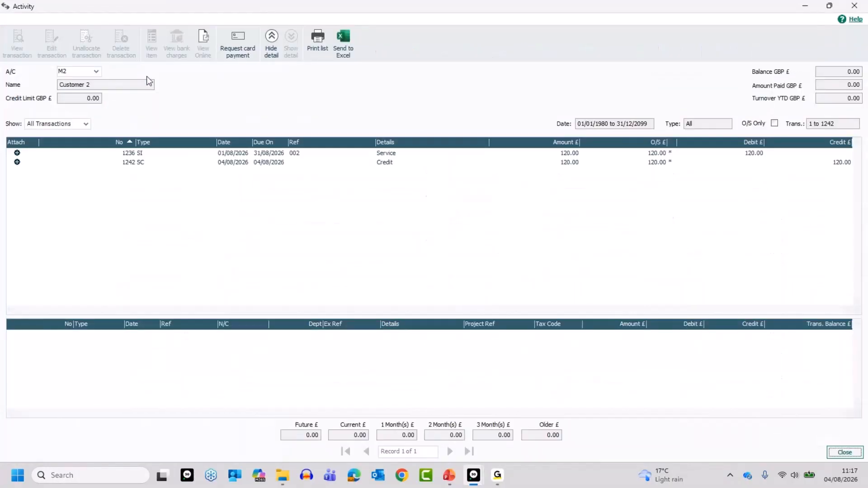
click(284, 163)
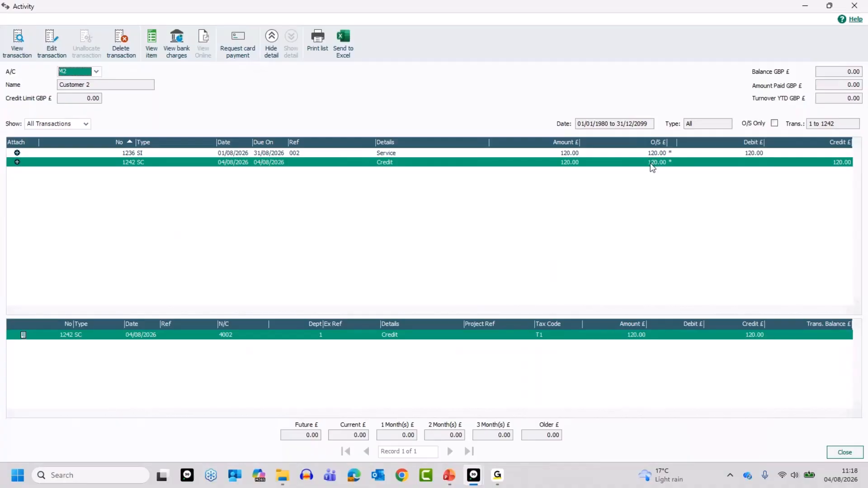
click(845, 452)
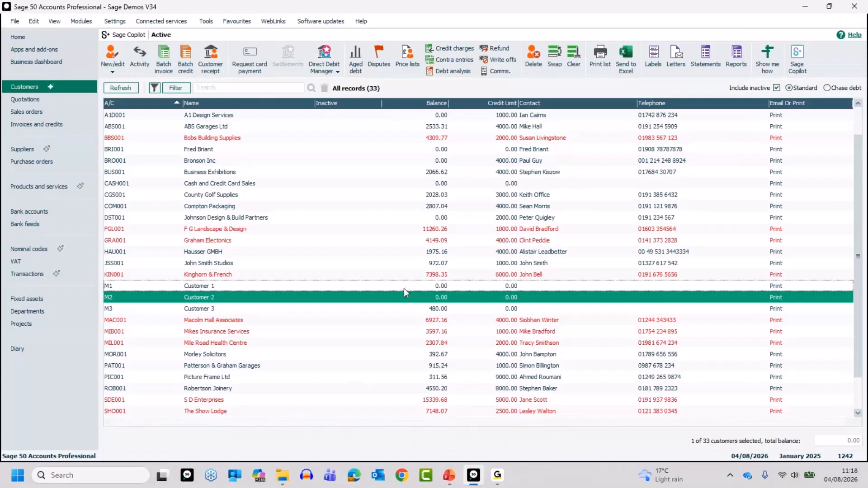
Clear the Customer 2 selection and preview the Aged Debtors Analysis (Contacts) report with its default criteria.
click(403, 294)
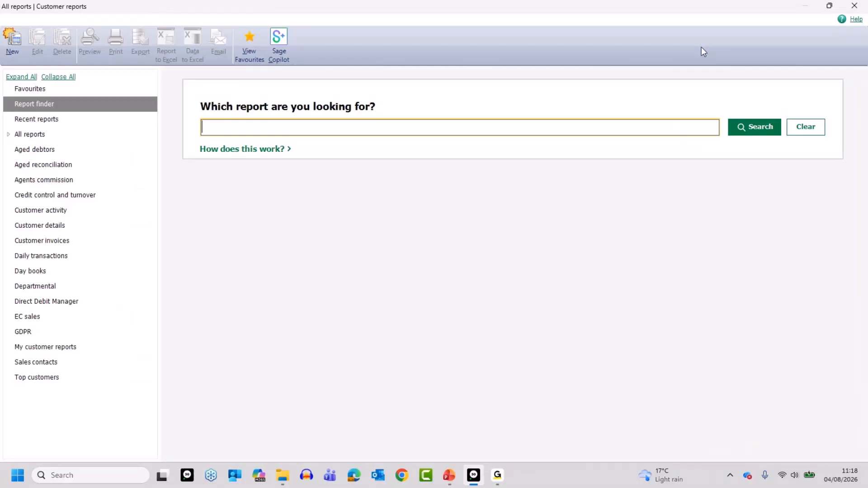
click(36, 150)
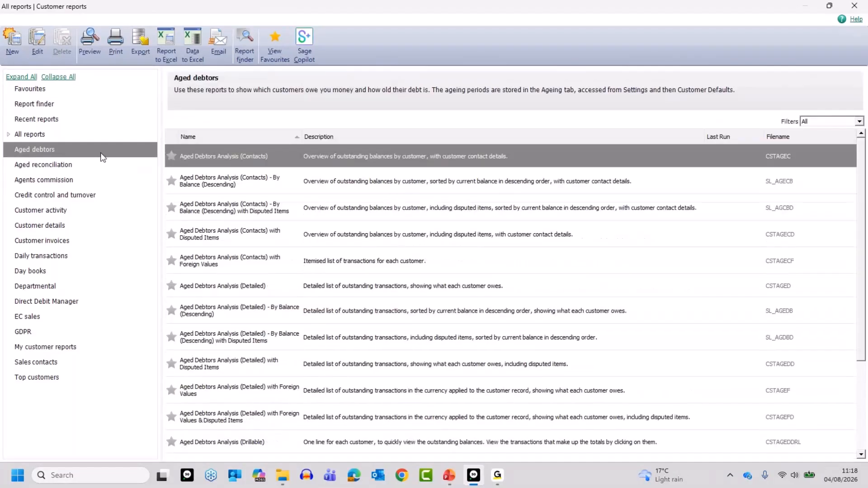
mouse_move(232, 155)
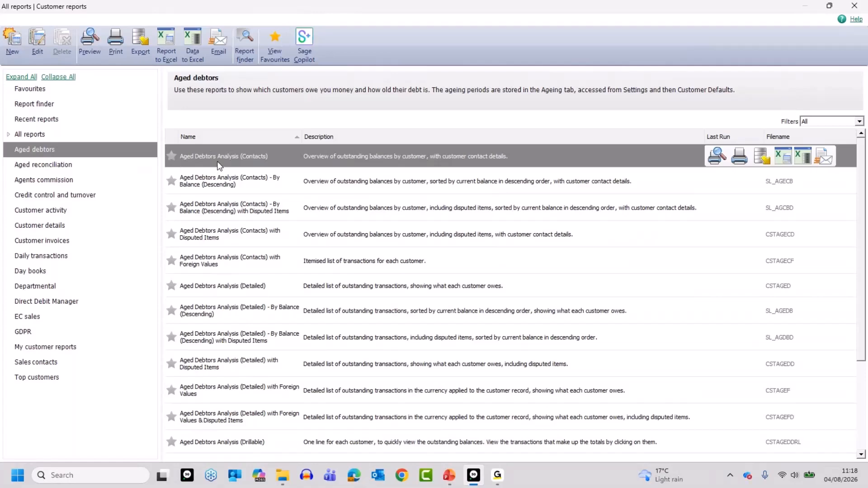
click(717, 157)
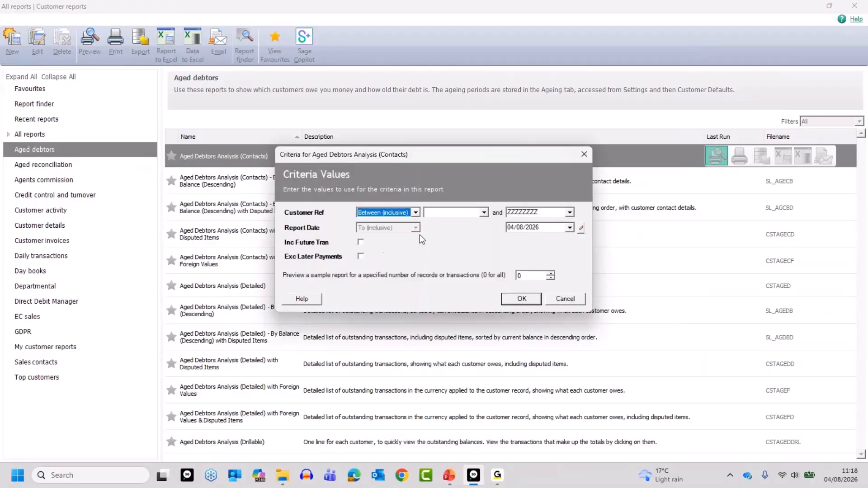
click(520, 301)
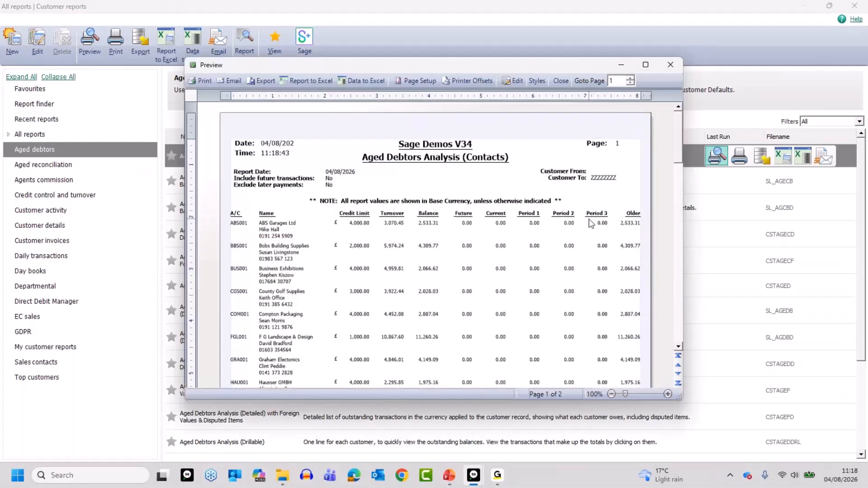
Examine the Customer 2 and Customer 3 balances in the aged debtors preview at an enlarged size, and close the preview.
click(646, 65)
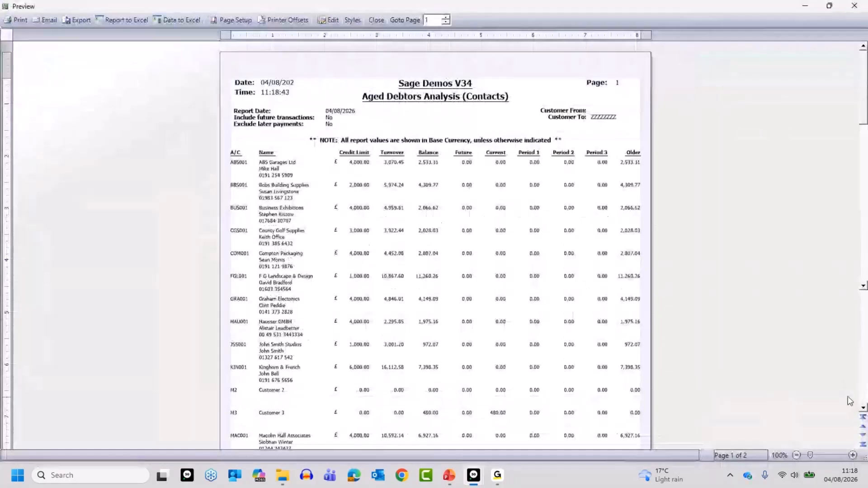
click(852, 455)
click(853, 455)
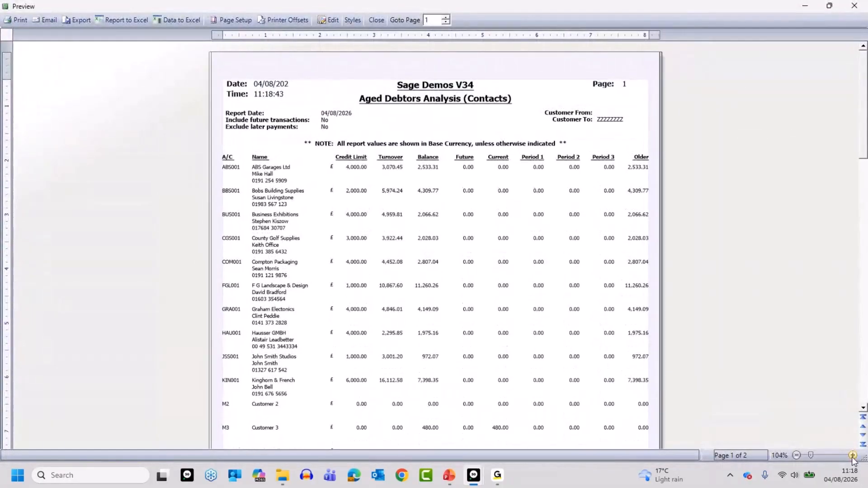
click(853, 455)
click(853, 455)
click(852, 456)
click(852, 455)
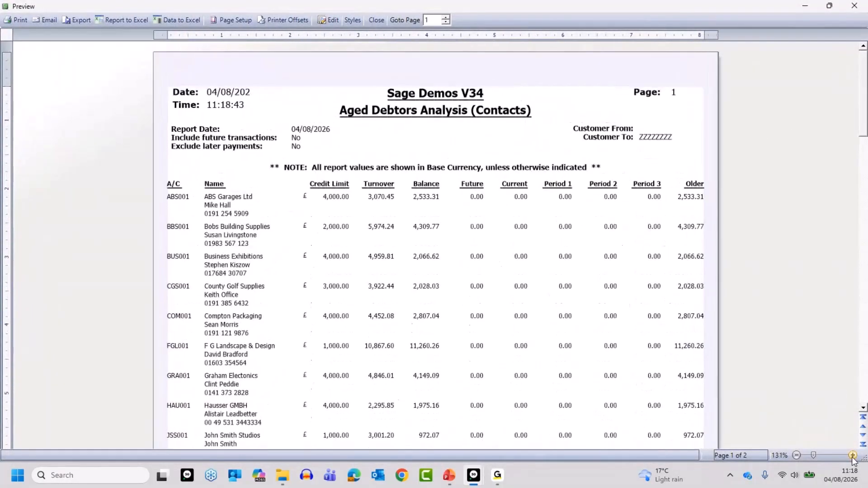
click(852, 455)
click(852, 455)
click(853, 455)
click(853, 455)
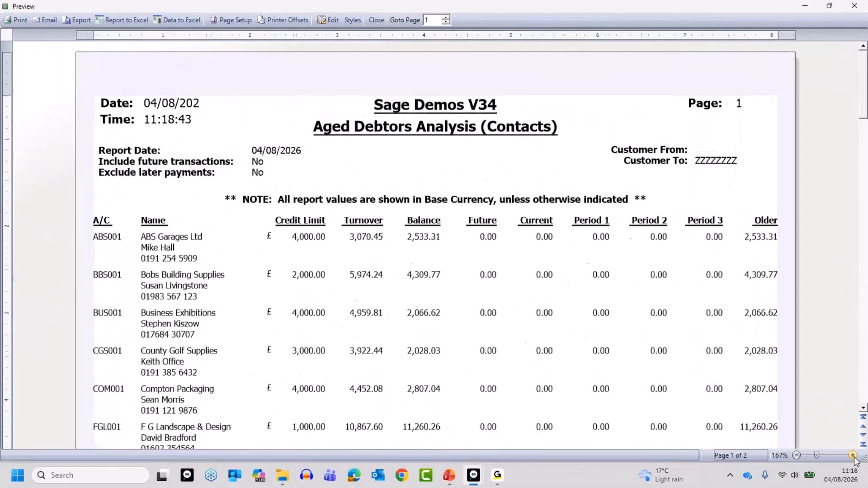
click(853, 455)
click(863, 408)
click(863, 408)
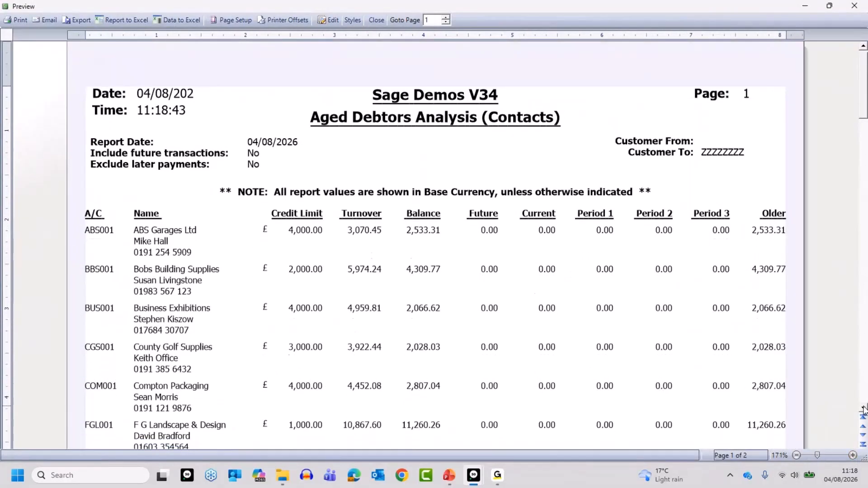
click(864, 407)
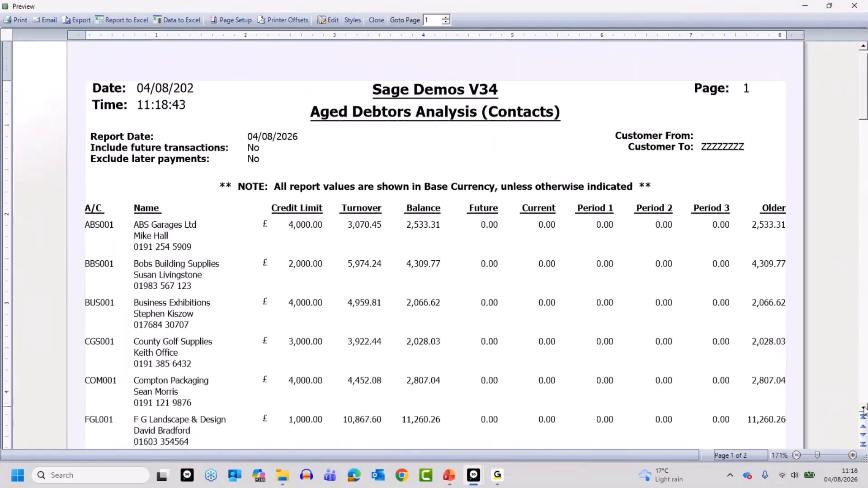
click(863, 407)
click(863, 408)
click(863, 408)
click(864, 407)
click(863, 408)
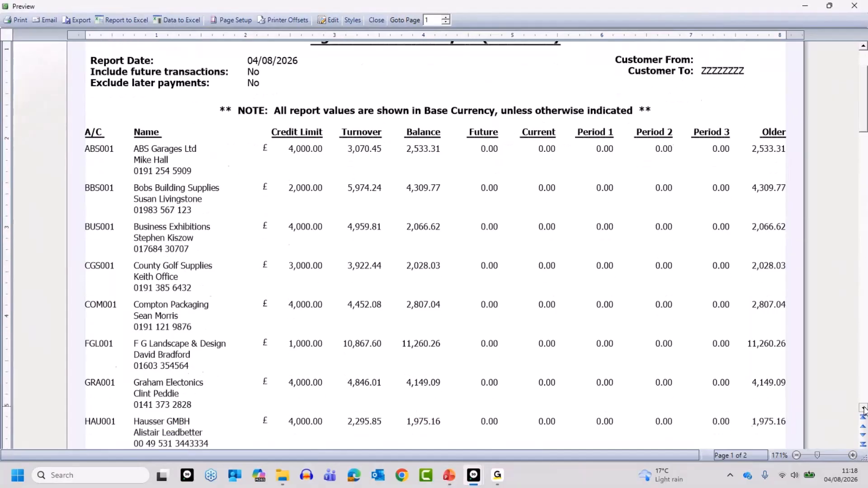
click(863, 407)
click(863, 408)
click(863, 408)
click(863, 407)
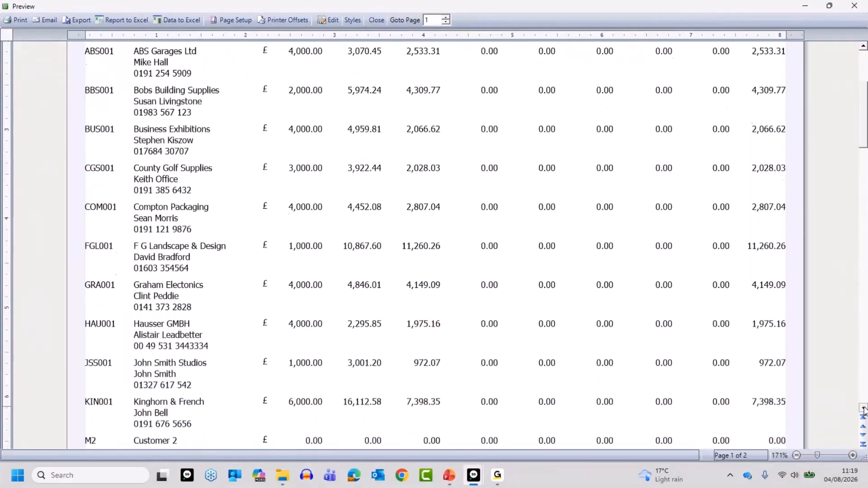
click(863, 408)
click(864, 408)
click(864, 407)
click(863, 408)
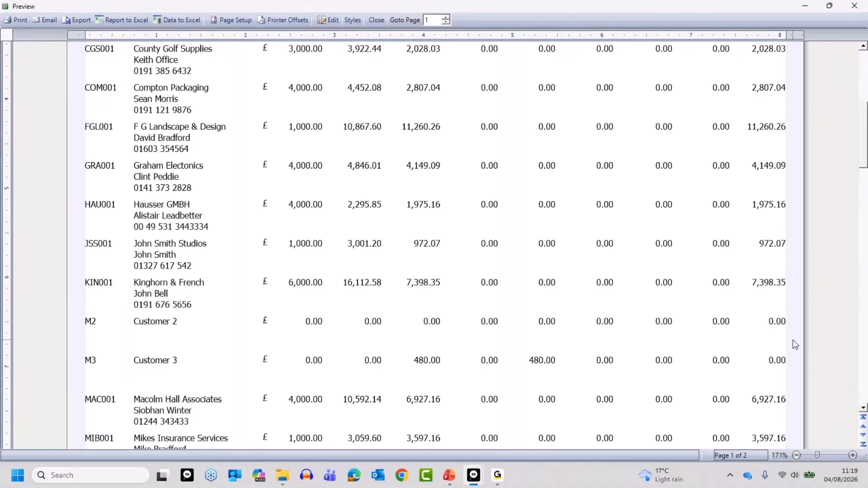
click(376, 19)
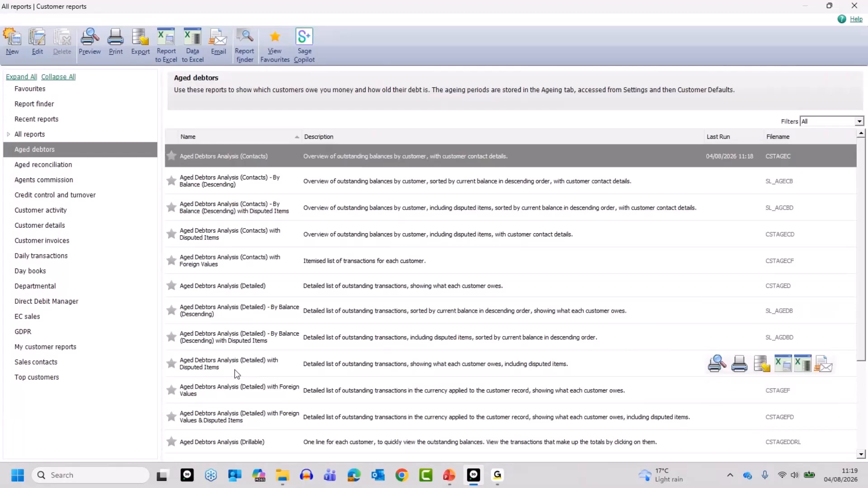
Preview the Aged Debtors Analysis (Detailed) report with its default criteria.
click(240, 287)
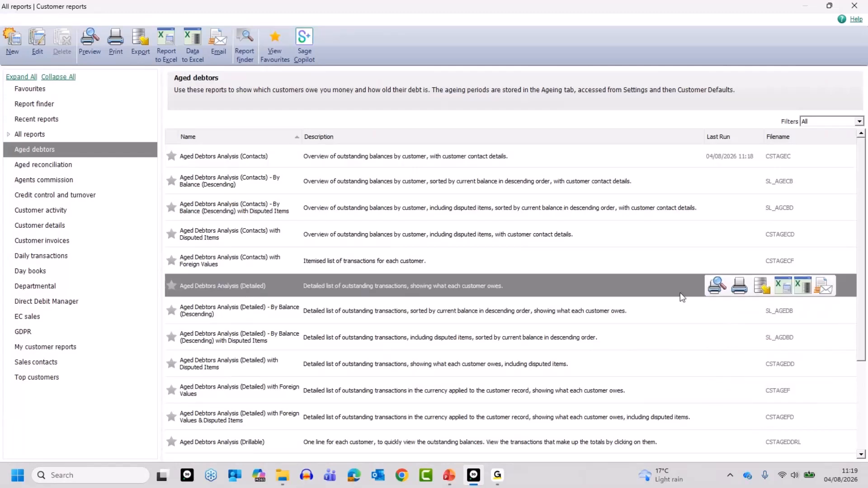
click(716, 286)
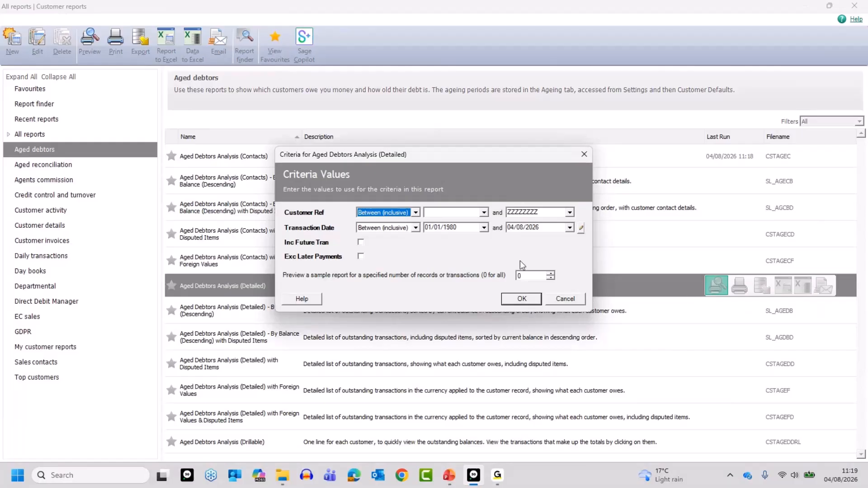
click(521, 299)
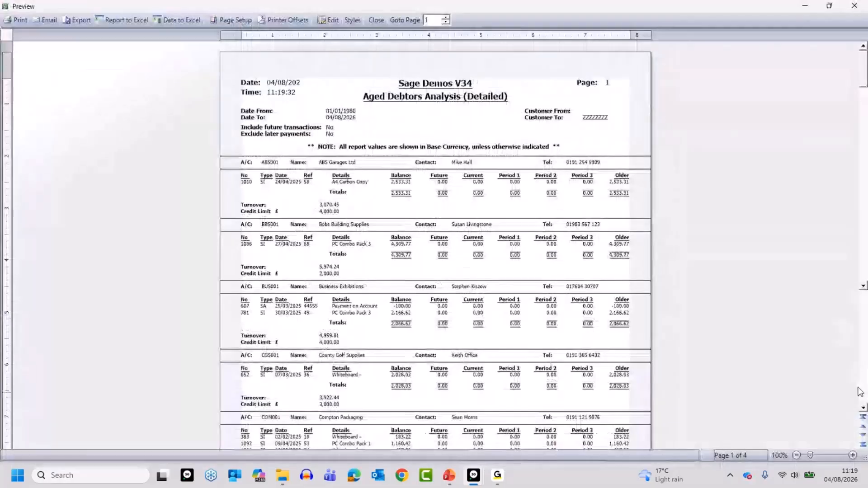
Examine Customer 2's unallocated invoice and credit on page 2 of the detailed report, and return to the customer list.
click(863, 408)
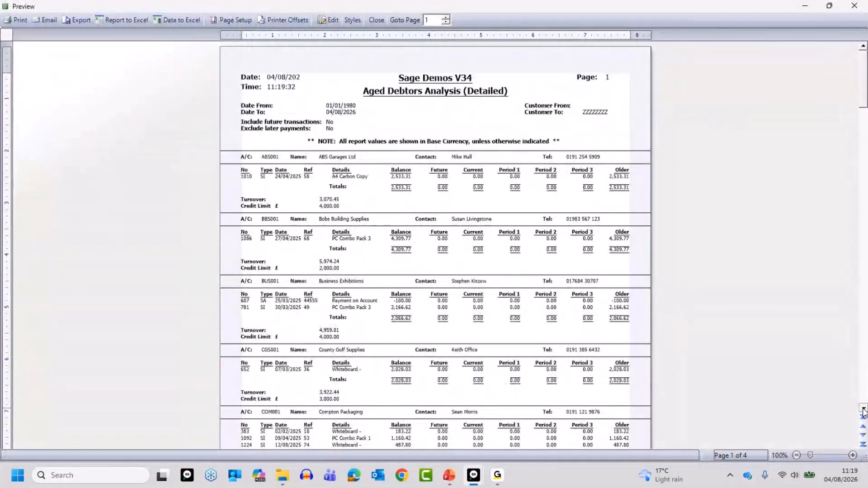
scroll(863, 411, down, 4)
scroll(864, 411, down, 6)
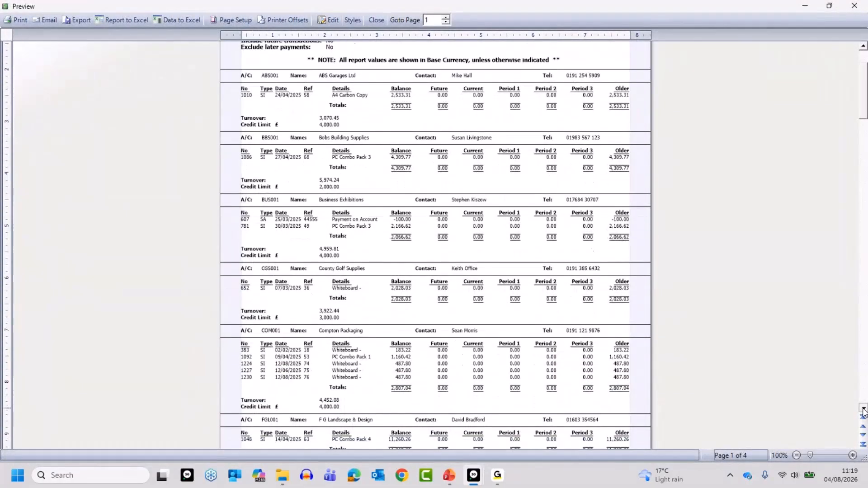
scroll(863, 411, down, 2)
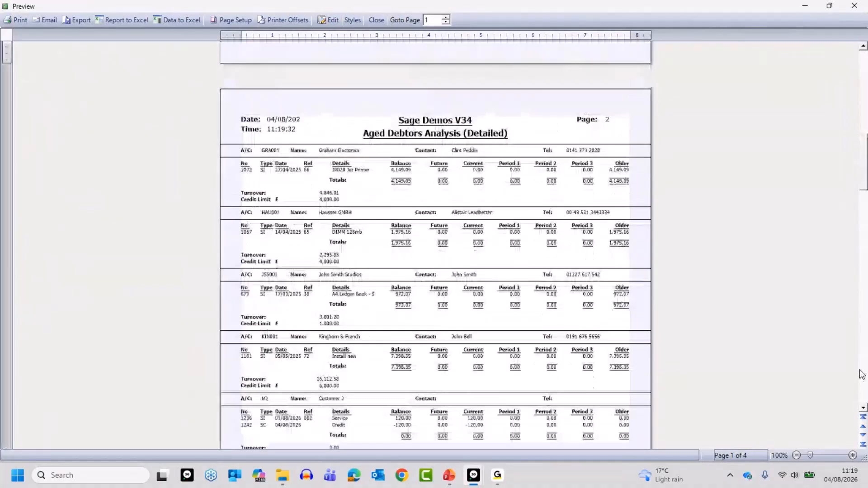
click(865, 375)
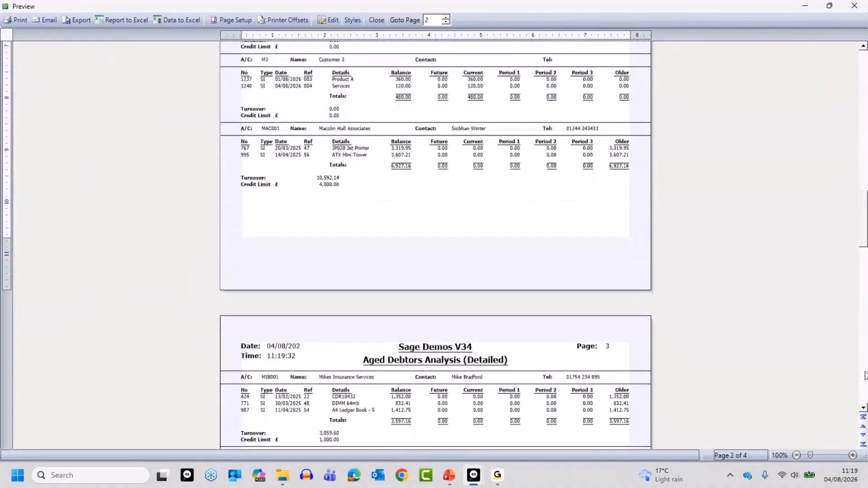
click(863, 140)
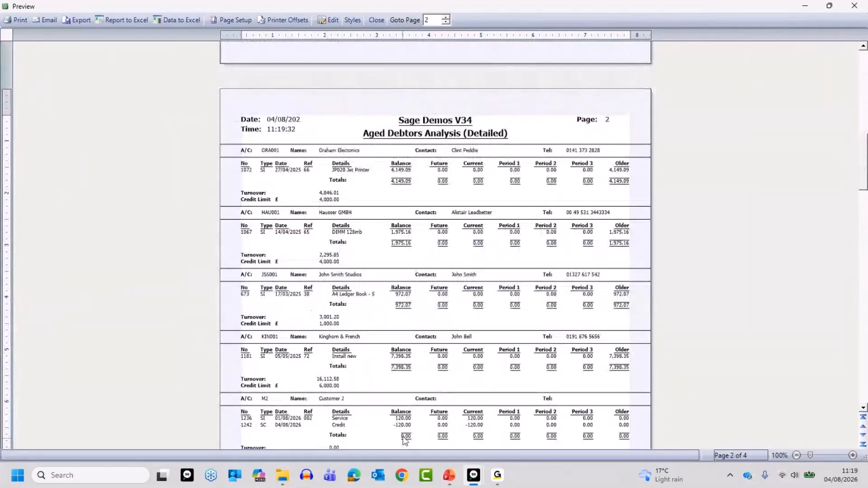
scroll(406, 440, down, 5)
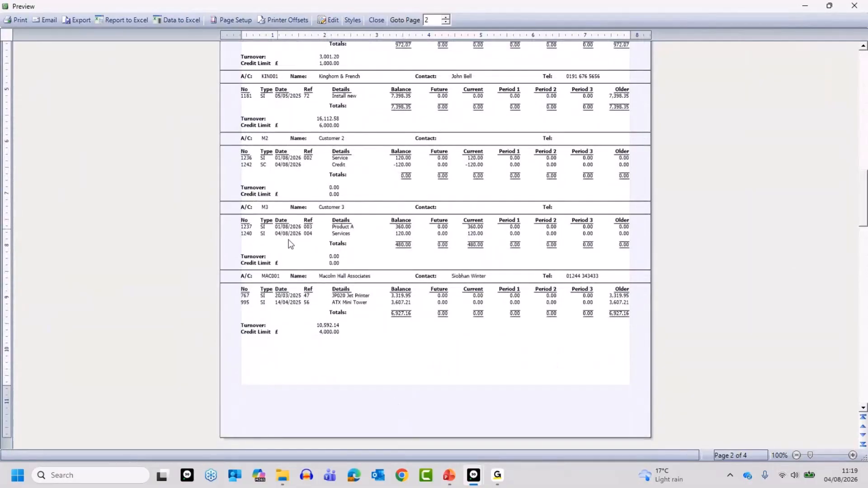
click(852, 455)
click(853, 457)
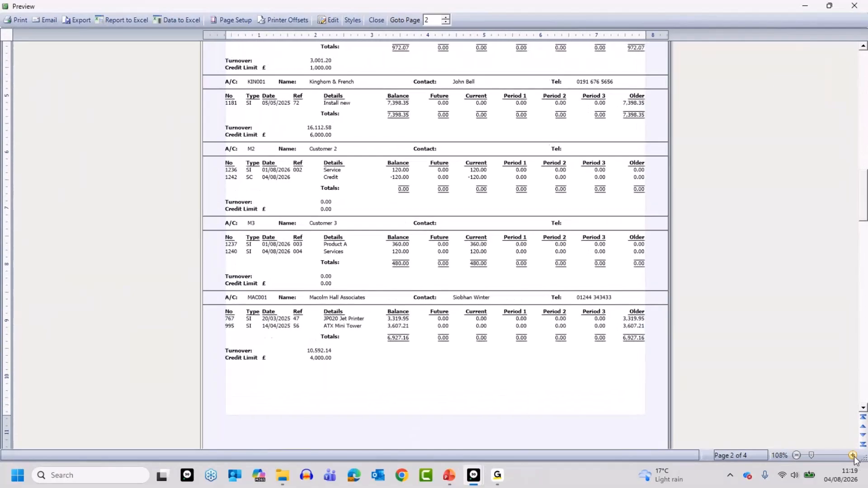
click(853, 456)
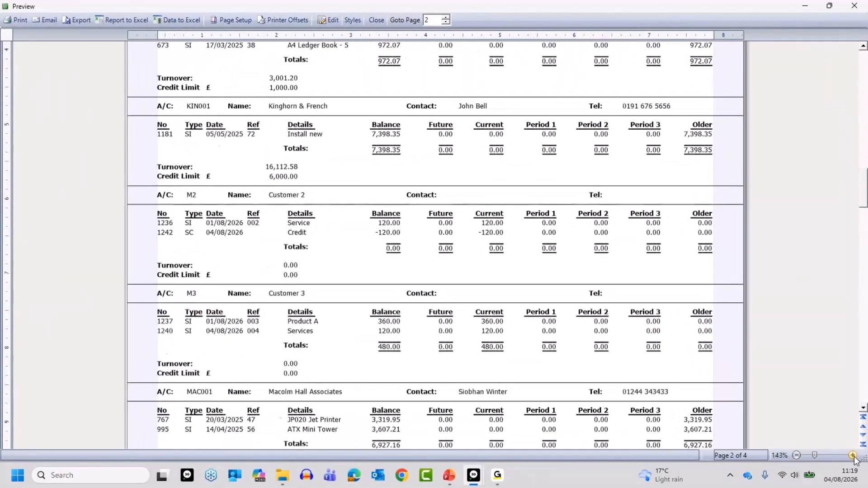
click(853, 456)
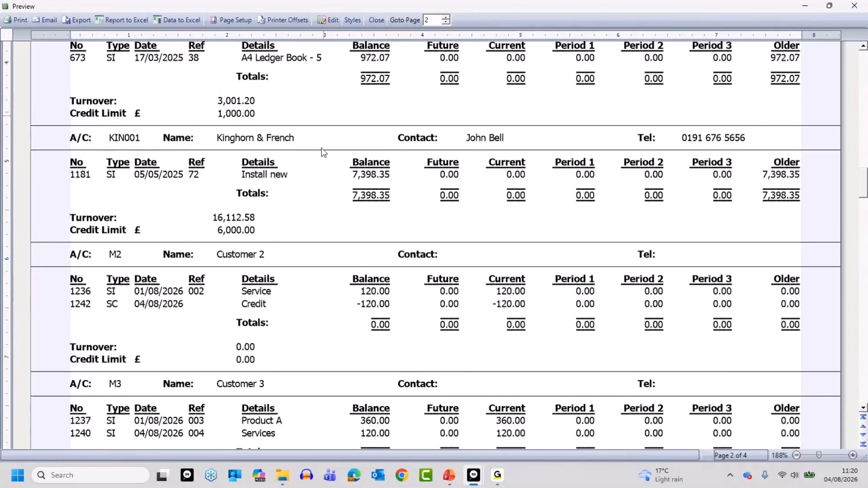
click(374, 22)
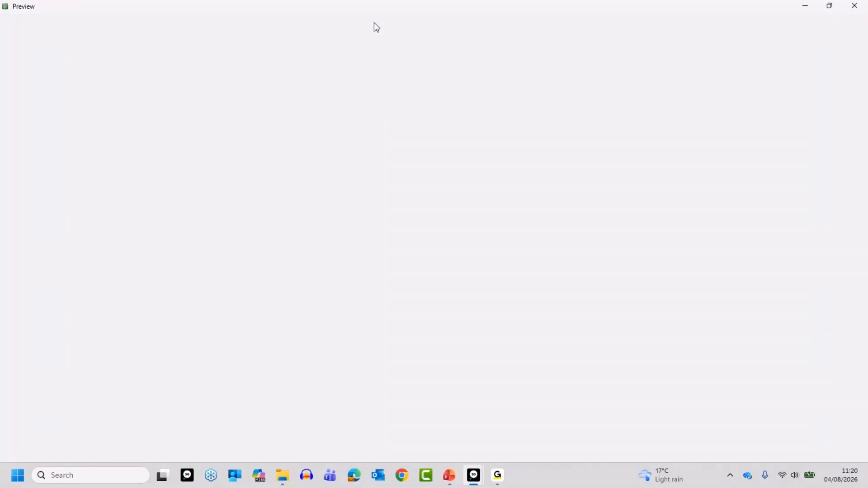
click(853, 5)
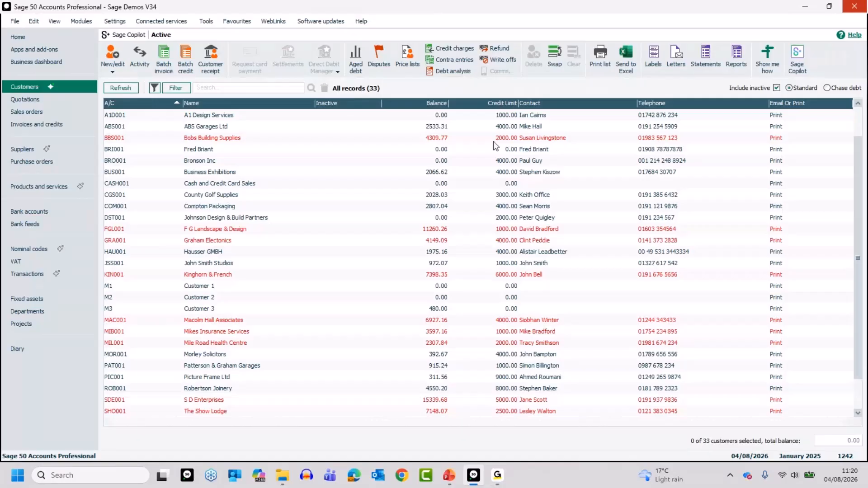
Preview the "A4 Statement, Grouped & O/S Items - Plain Paper" layout for Customer 2 with its default criteria.
click(137, 297)
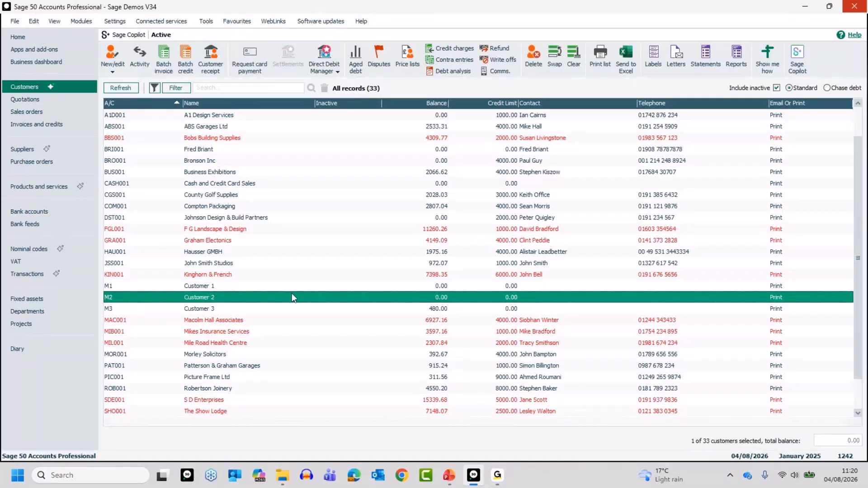
click(706, 55)
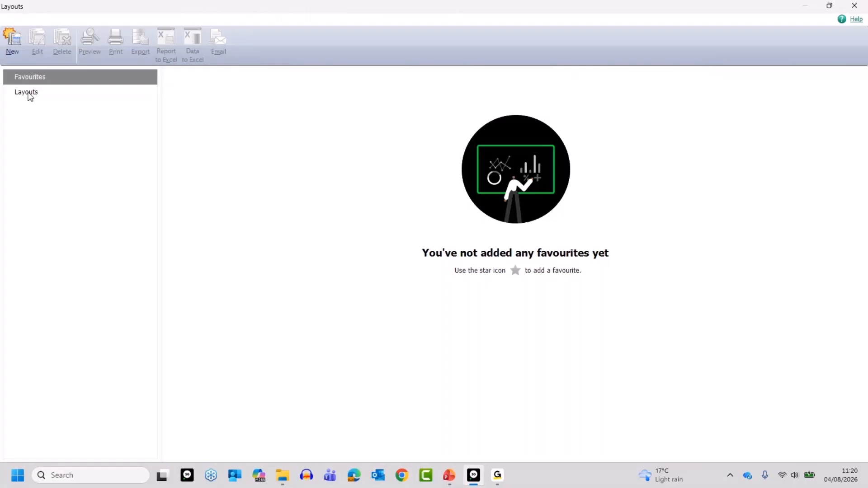
click(27, 93)
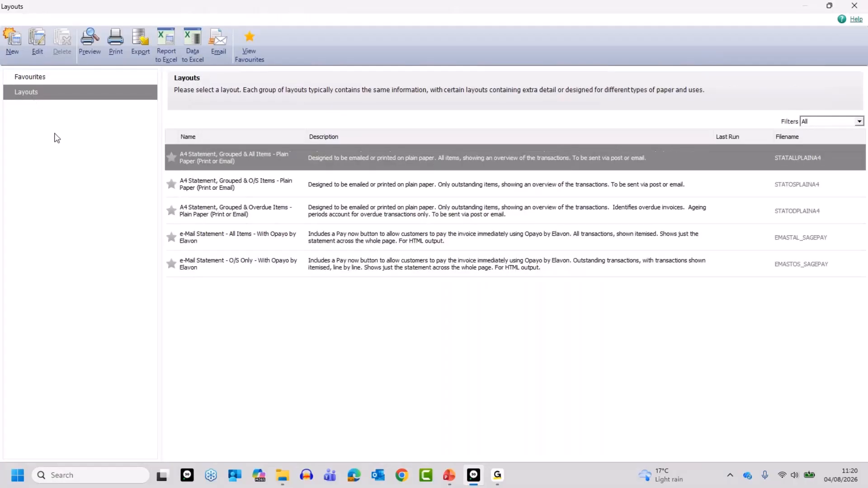
mouse_move(261, 189)
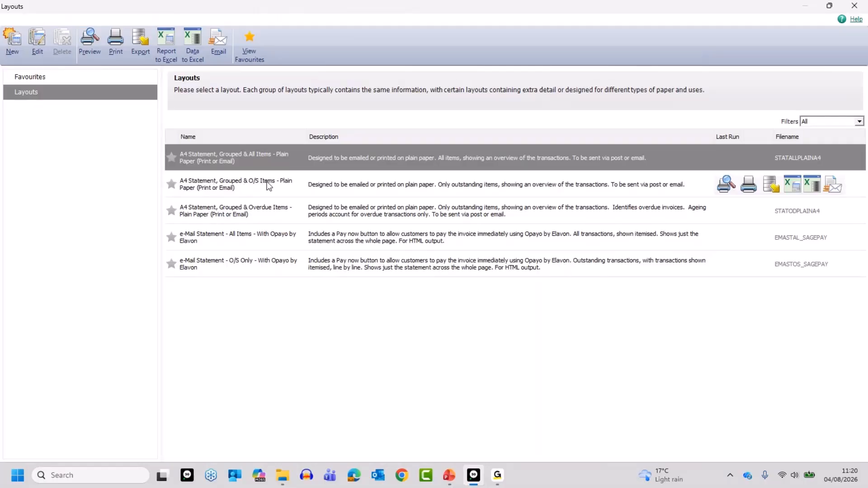
click(268, 185)
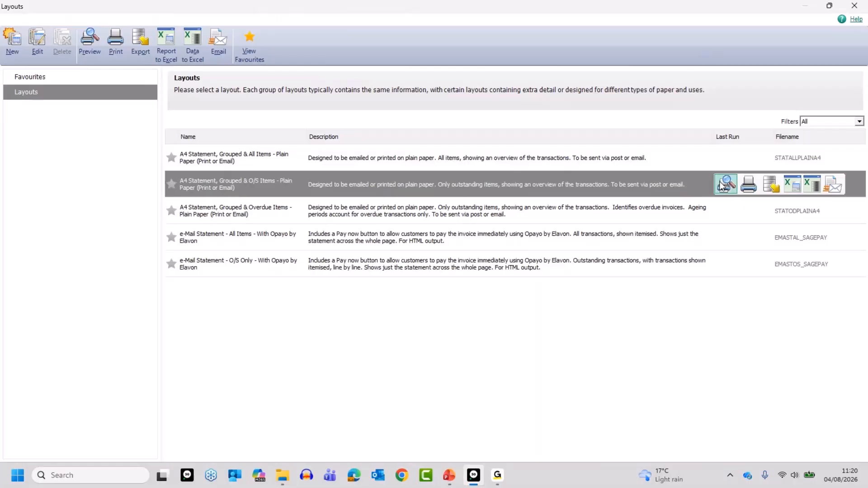
mouse_move(723, 185)
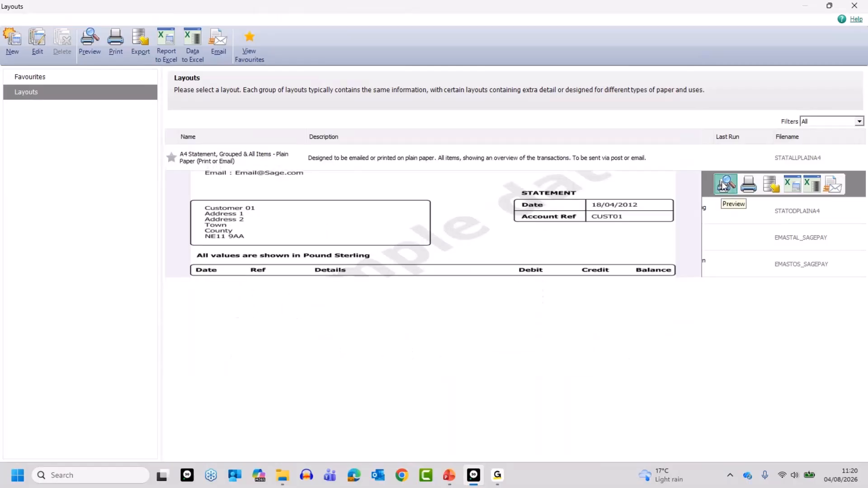
click(723, 185)
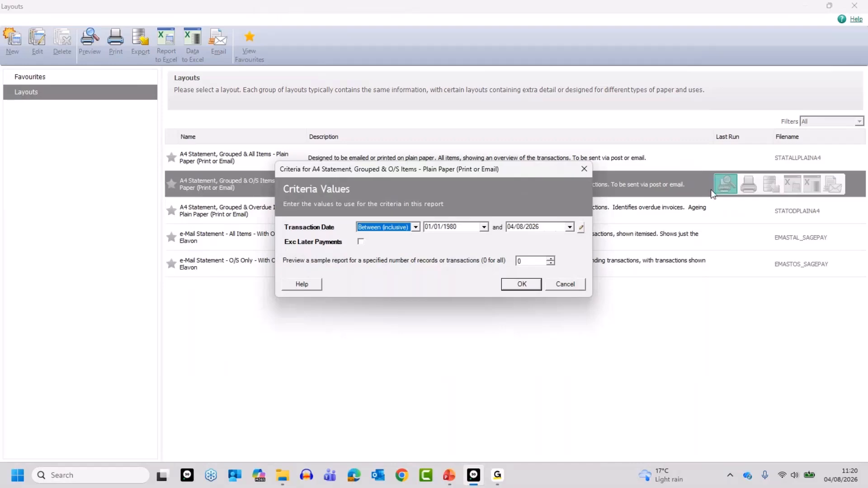
click(524, 284)
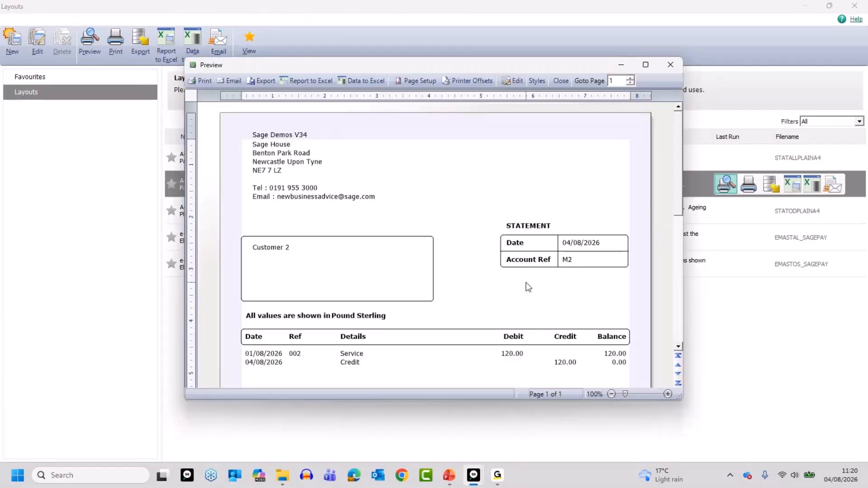
Examine the invoice and credit lines on Customer 2's statement in an enlarged preview, and return to the customer list.
click(646, 65)
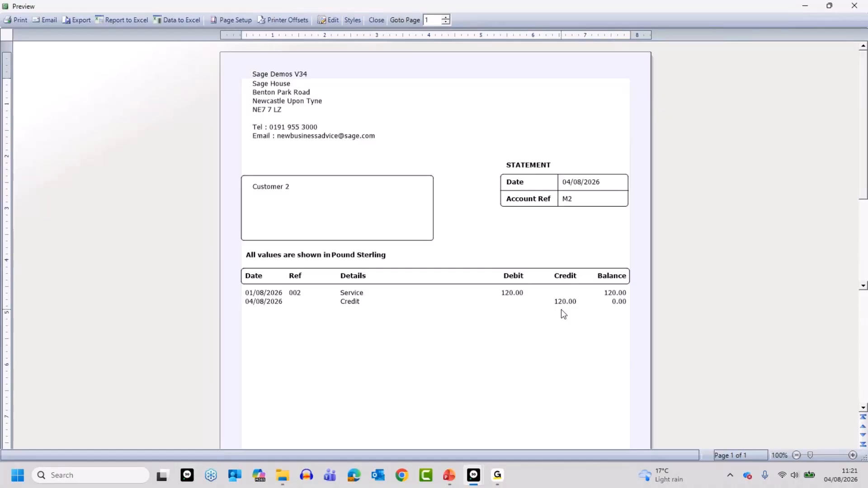
click(375, 21)
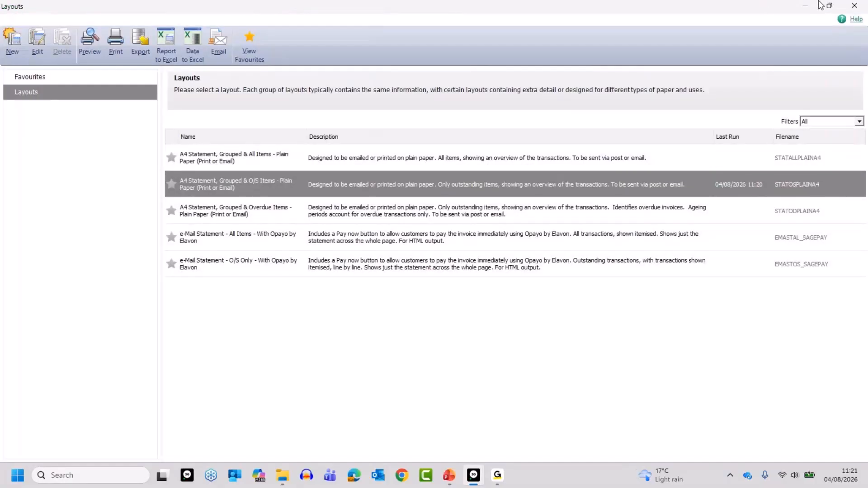
click(854, 5)
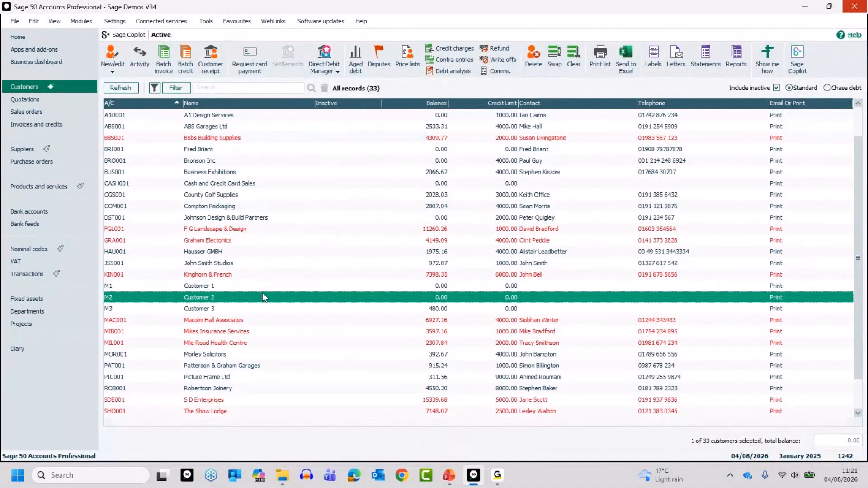
Start a customer receipt for account M2 to list its outstanding transactions.
click(211, 57)
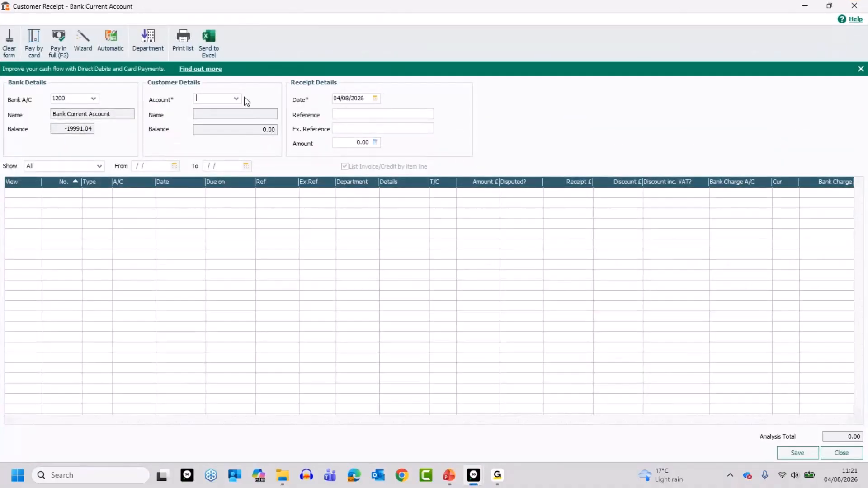
text(M2)
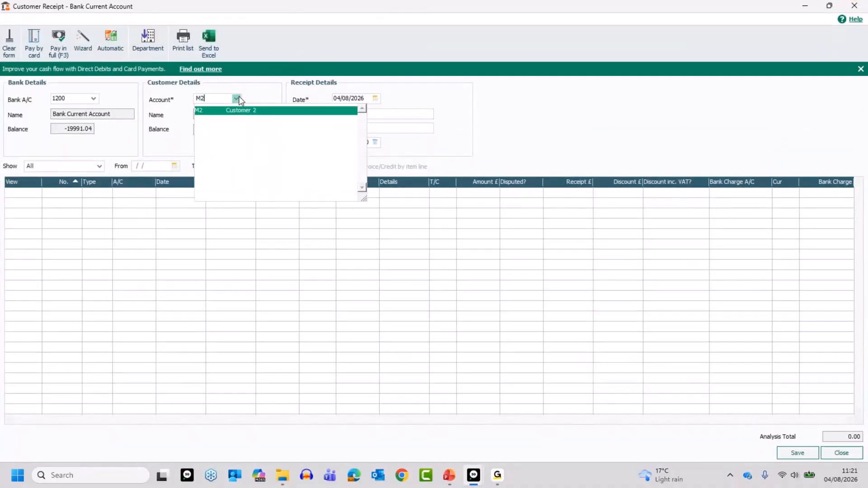
key(Tab)
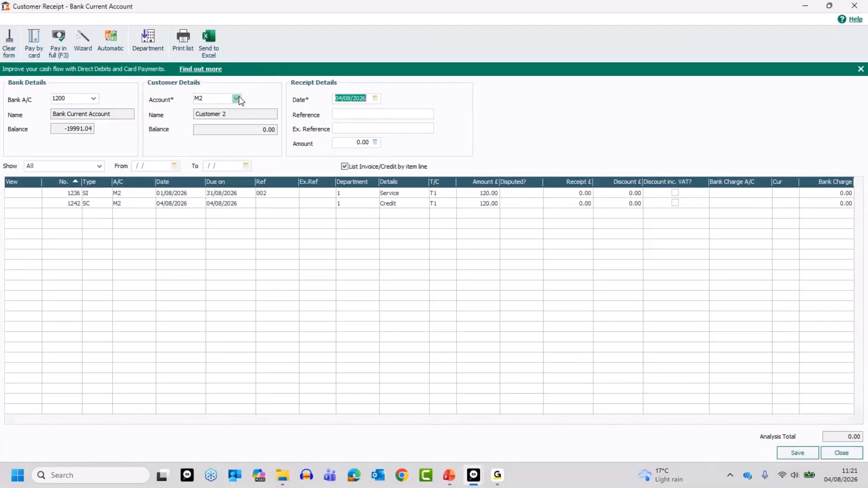
Try allocating the M2 credit and invoice 002 by paying each line in full, and discard the receipt entries.
click(567, 204)
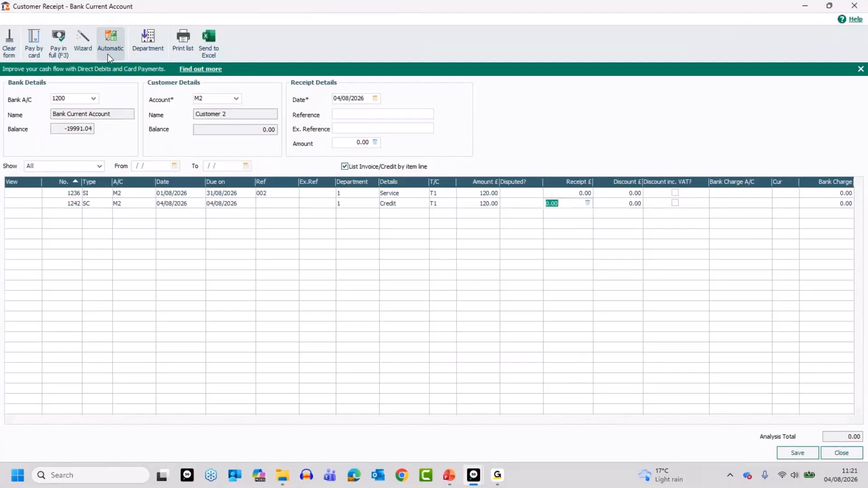
click(59, 36)
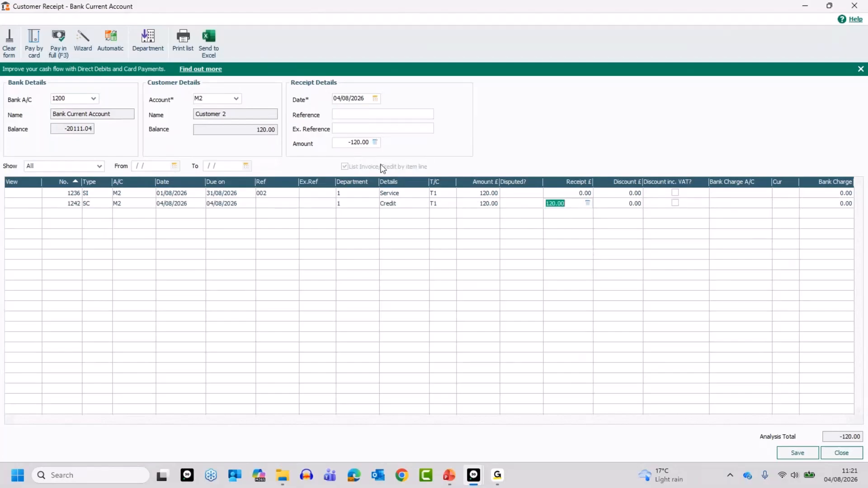
click(564, 193)
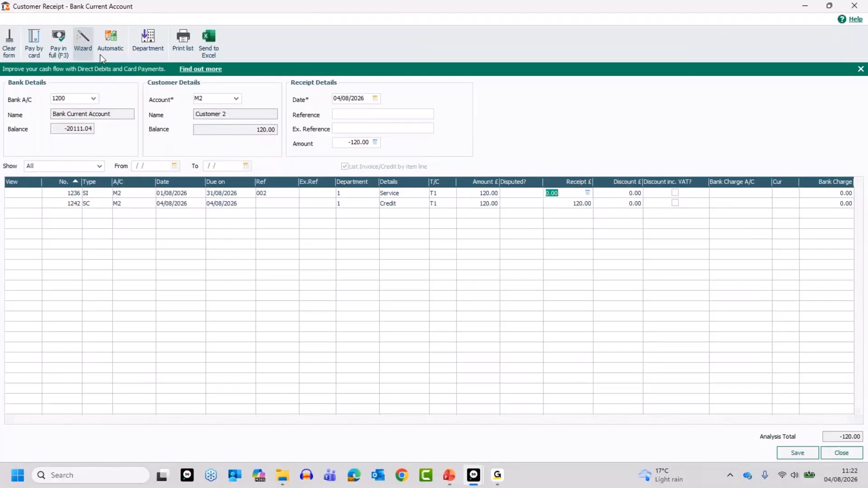
click(58, 41)
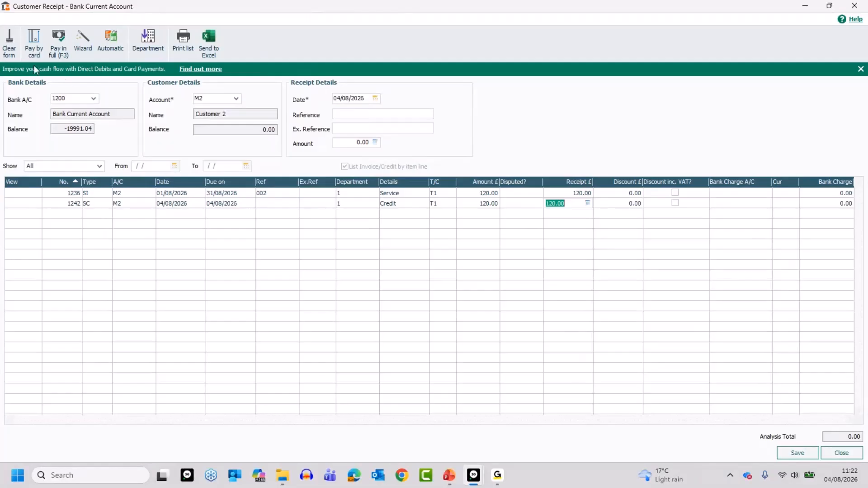
click(12, 47)
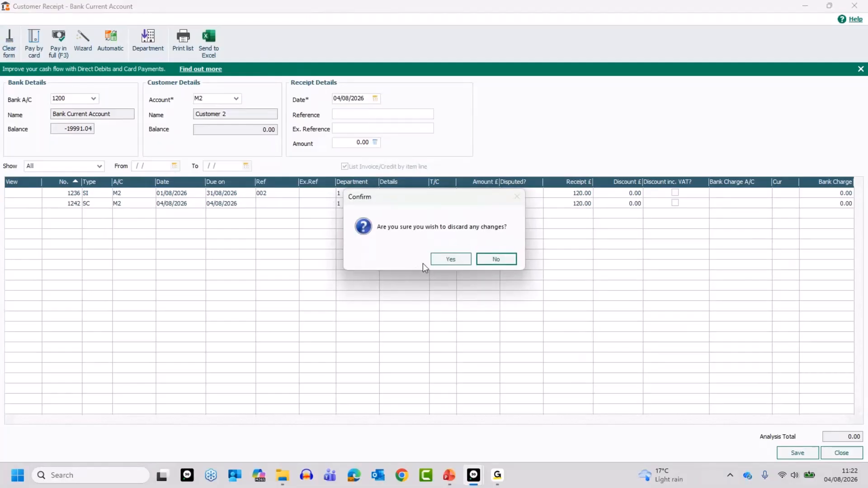
click(451, 258)
Allocate all credit notes to invoices for account M2 using the Payments and Receipts wizard, and save the allocation.
text(M2)
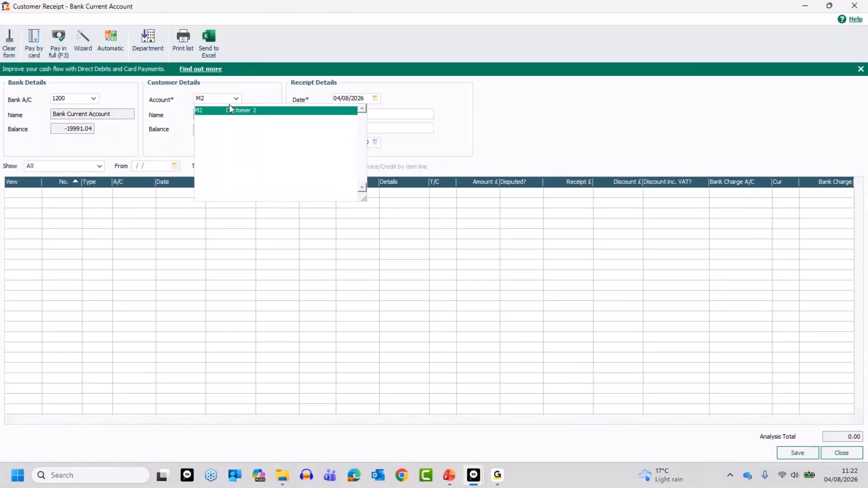
click(229, 108)
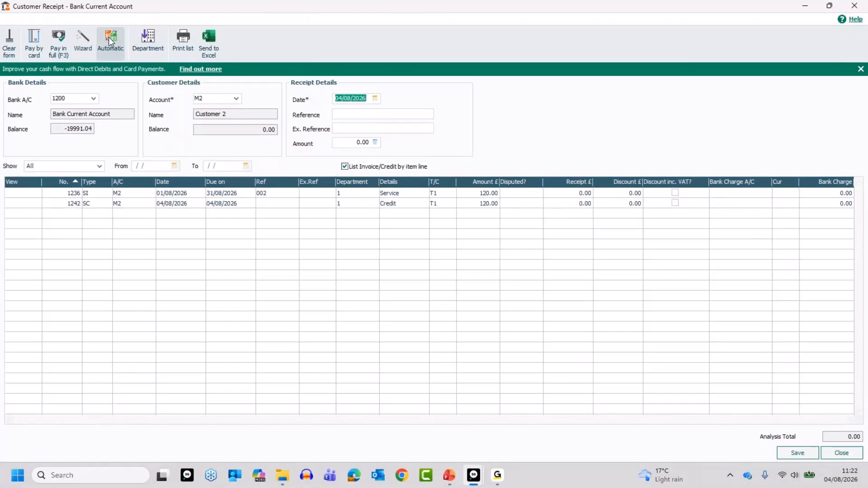
click(83, 37)
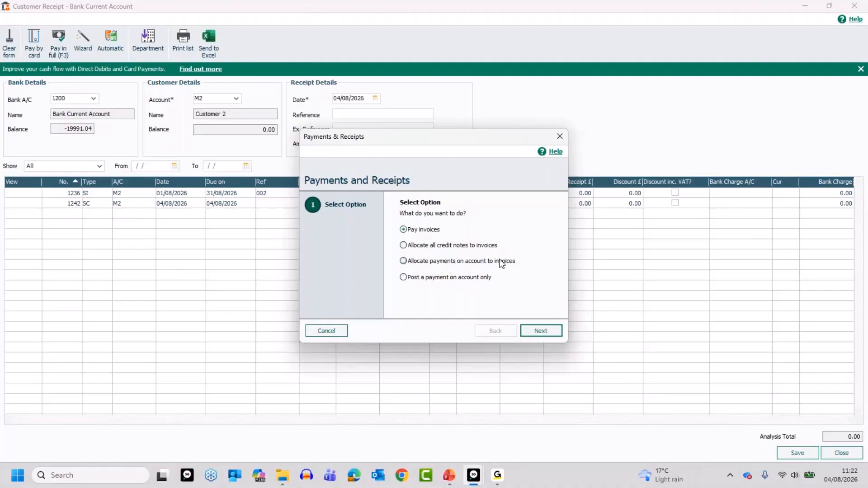
click(404, 246)
click(541, 331)
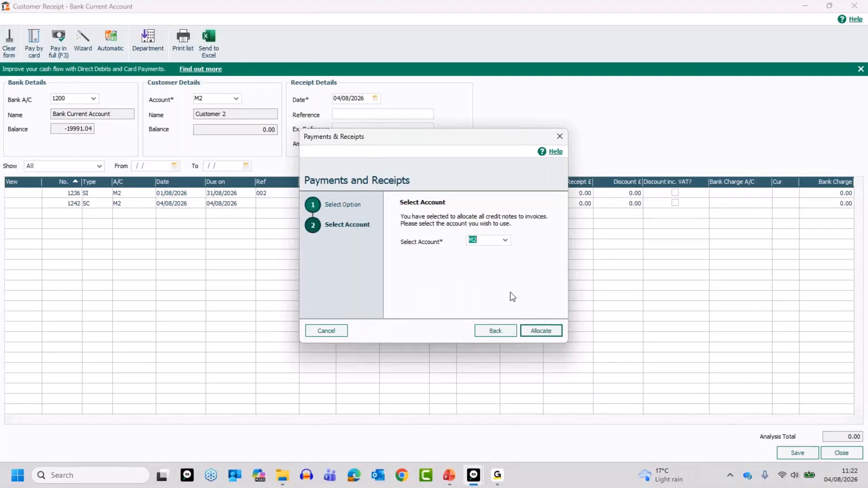
click(540, 329)
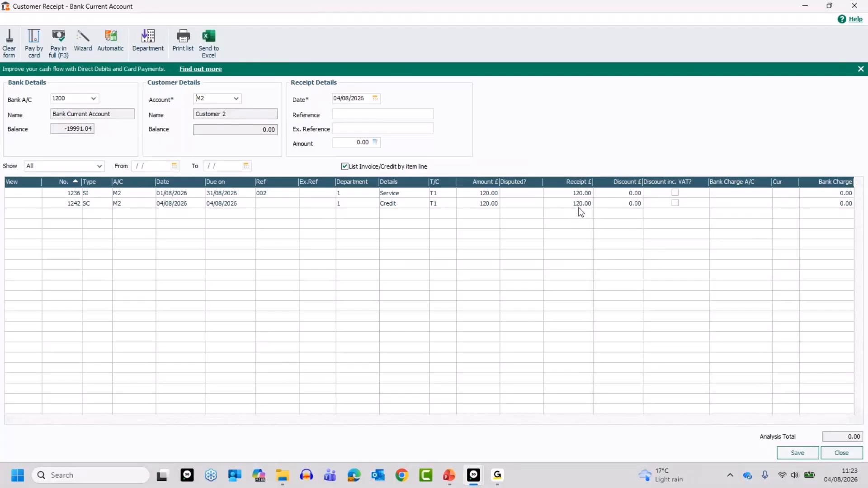
click(797, 452)
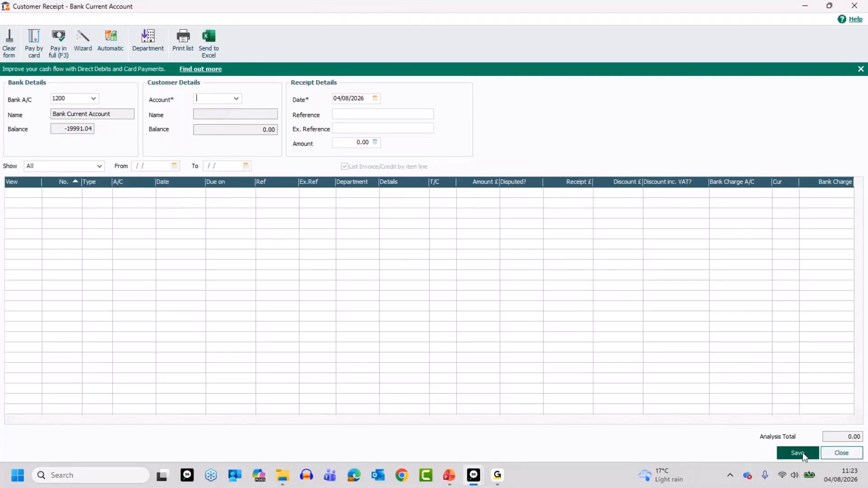
Check account M2 for outstanding transactions in the customer receipt, and close it without saving.
text(M2)
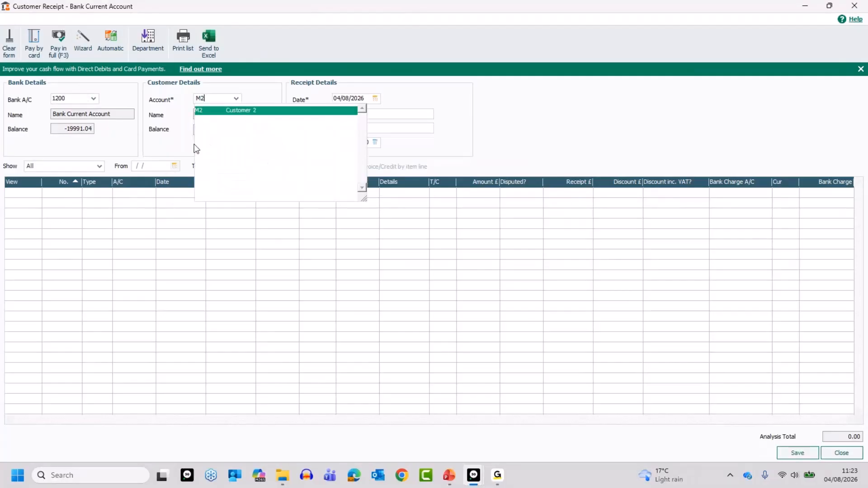
key(Tab)
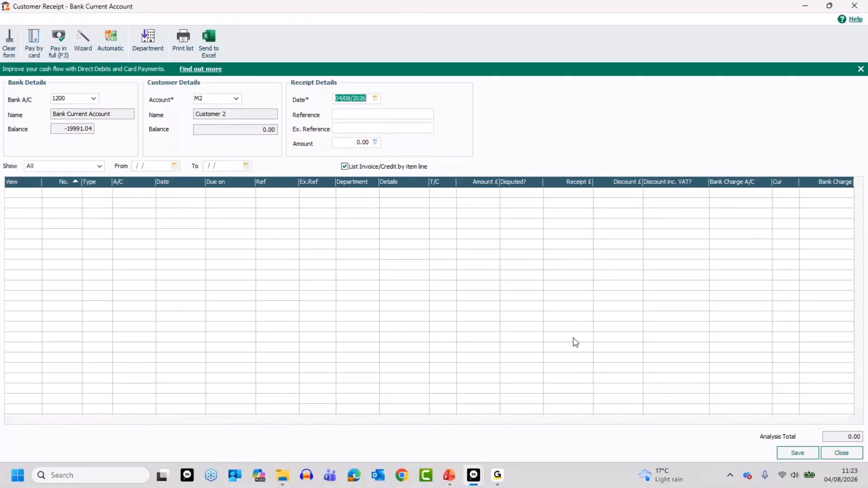
click(842, 453)
click(439, 261)
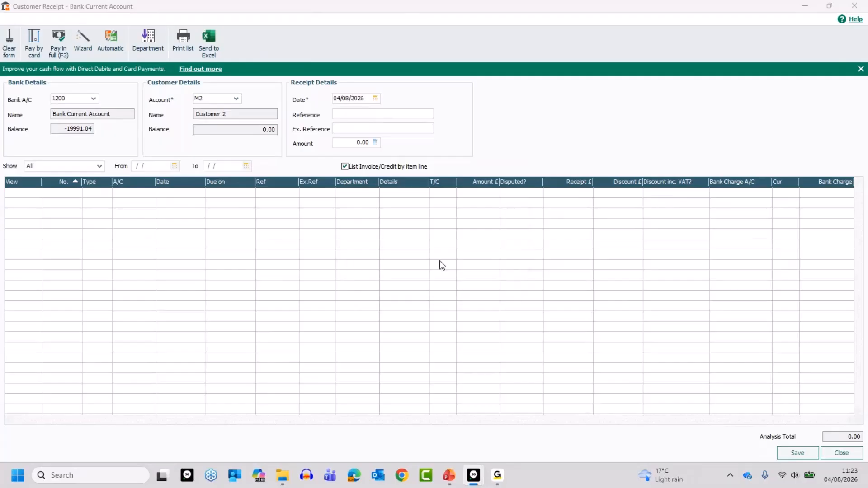
Preview the Aged Debtors Analysis (Contacts) report for all customers up to 04/08/2026 in a full-size window.
click(347, 294)
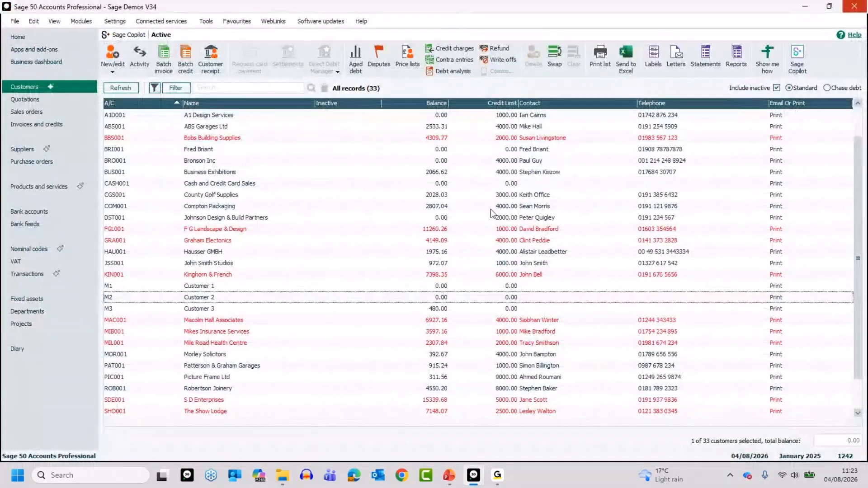
click(736, 58)
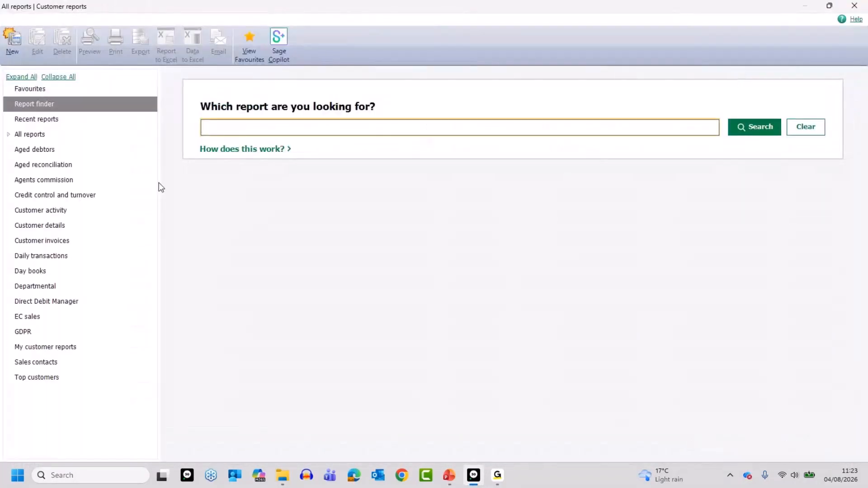
click(31, 148)
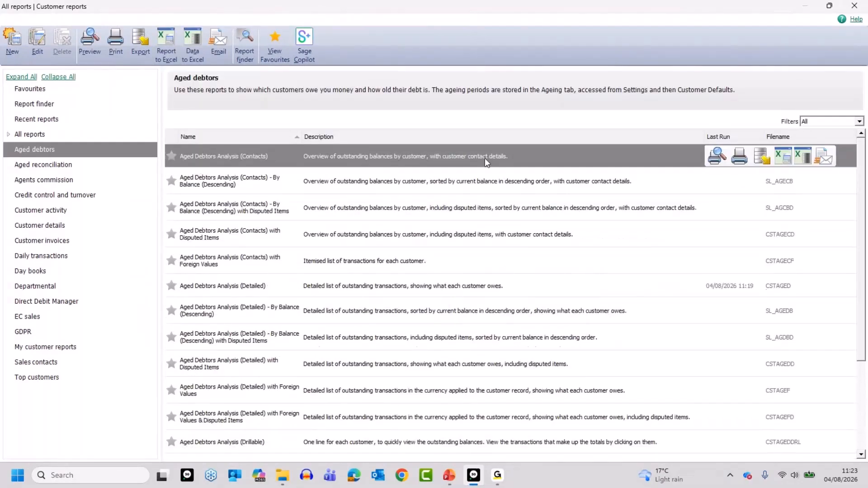
click(709, 157)
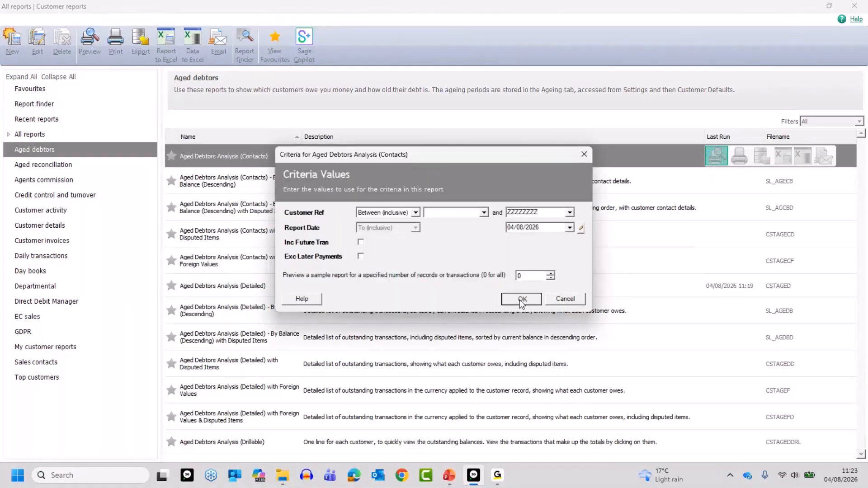
click(520, 299)
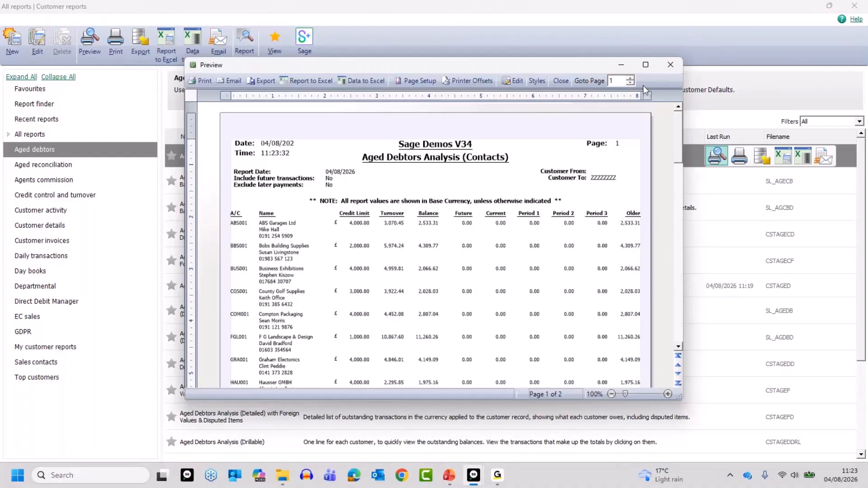
click(645, 65)
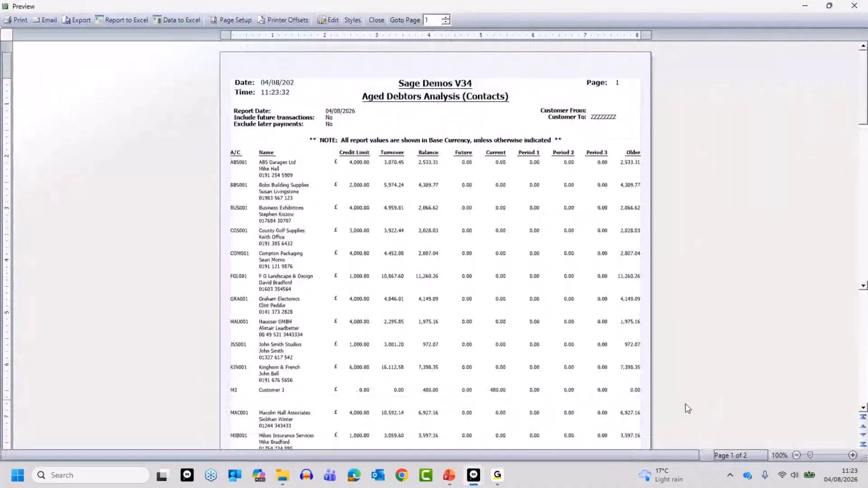
Examine the aged debtors report for the entries around accounts M1 to M3, and close the preview and customer reports.
click(852, 455)
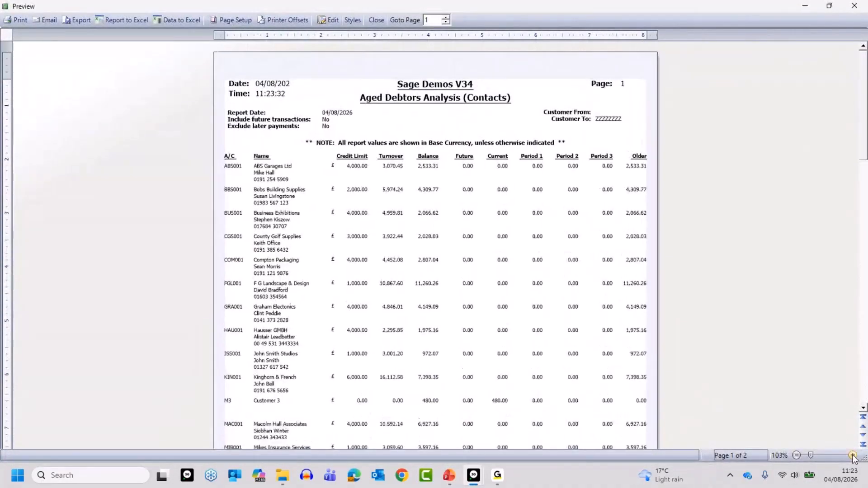
click(852, 455)
click(853, 455)
click(852, 455)
click(852, 455)
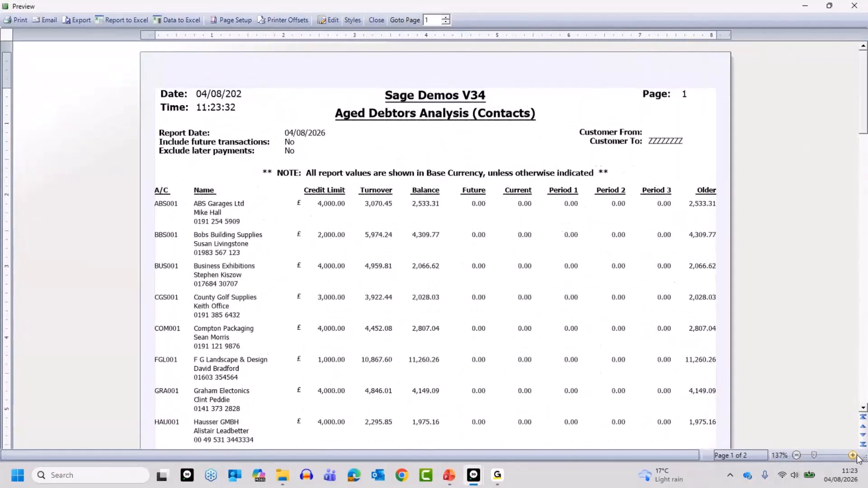
click(852, 455)
click(852, 455)
click(853, 456)
click(852, 455)
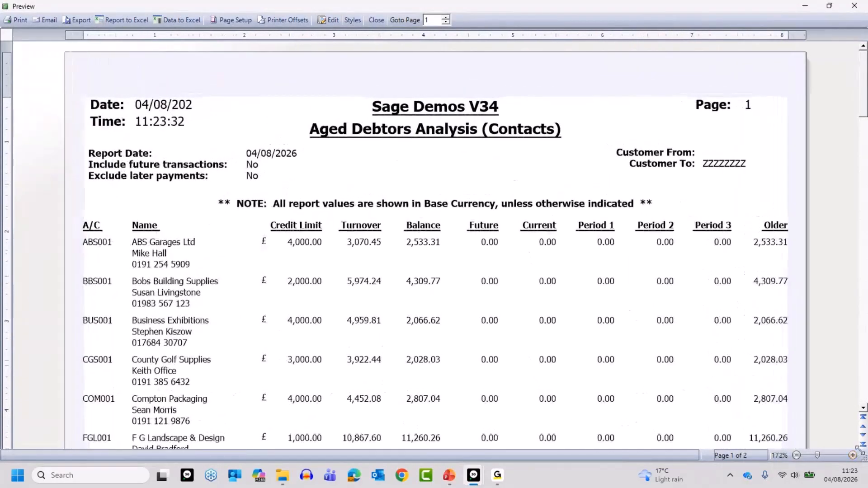
click(863, 408)
click(863, 407)
click(863, 408)
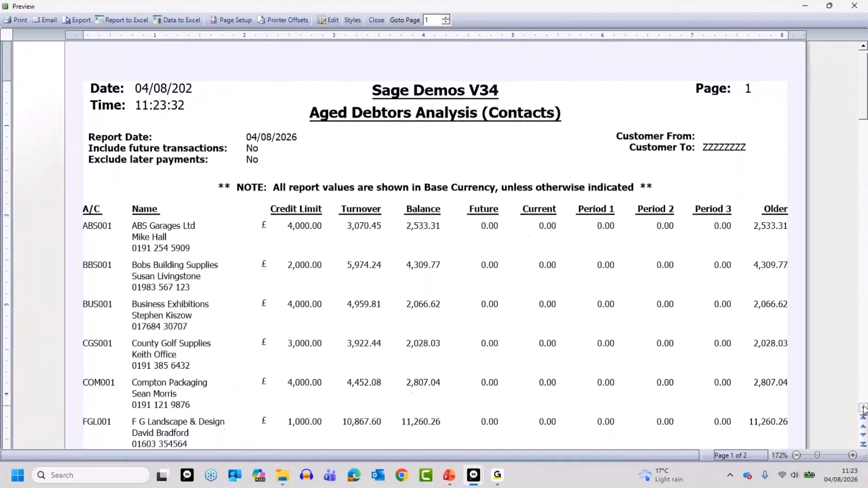
click(863, 408)
click(863, 407)
click(863, 407)
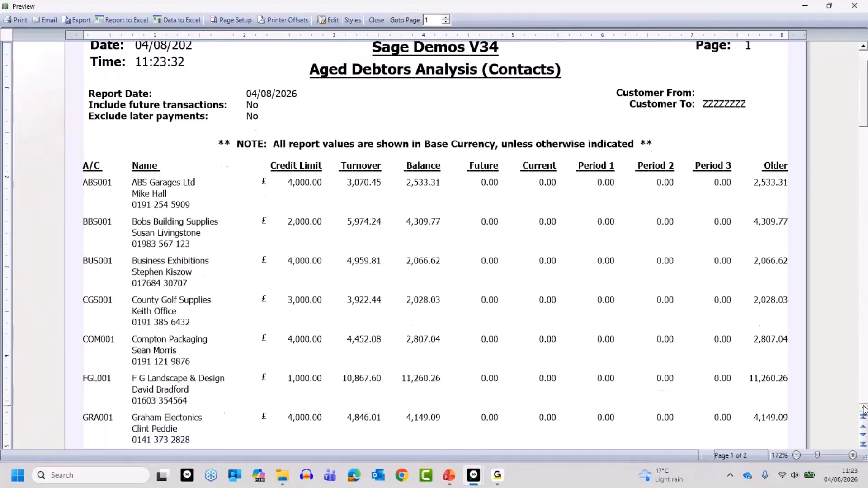
click(863, 407)
click(862, 408)
click(863, 408)
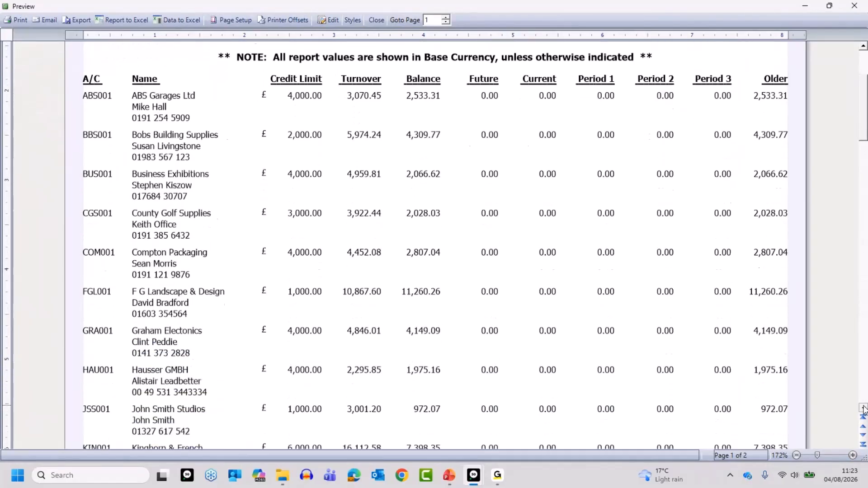
click(863, 407)
click(863, 408)
click(863, 407)
click(863, 408)
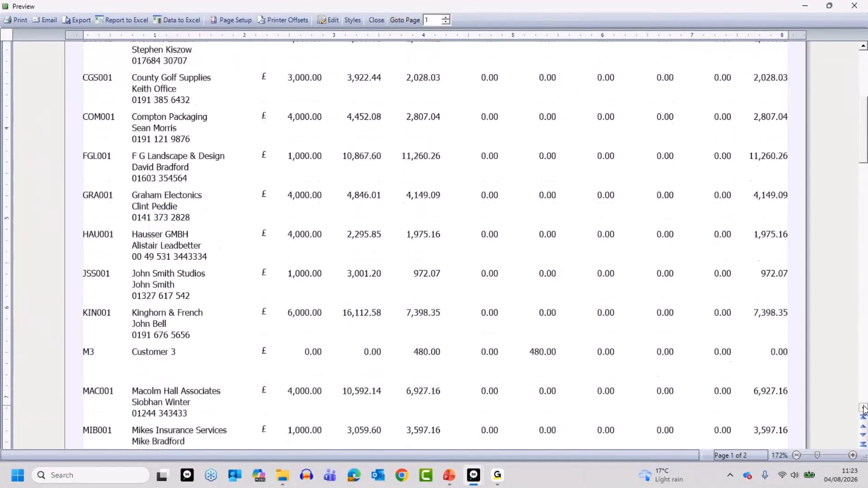
click(862, 407)
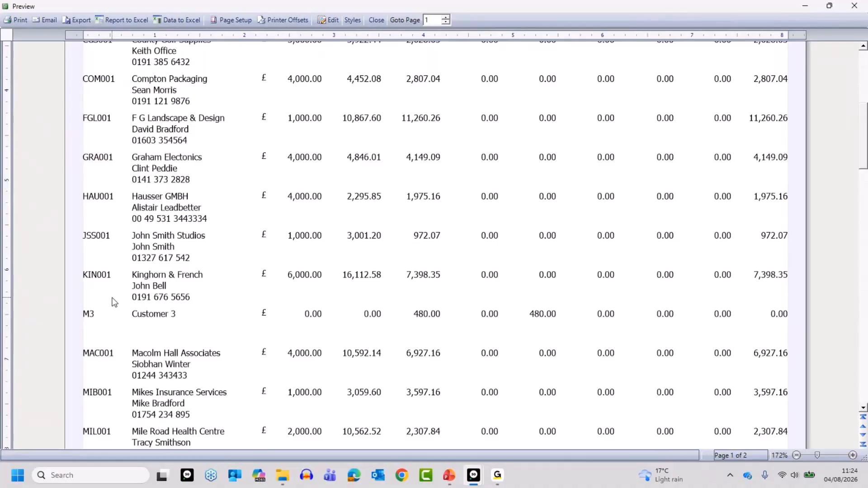
click(375, 21)
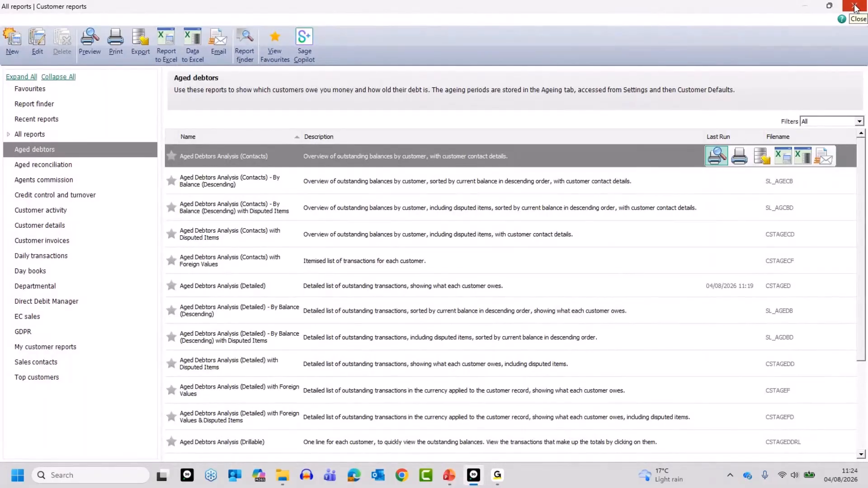
click(855, 6)
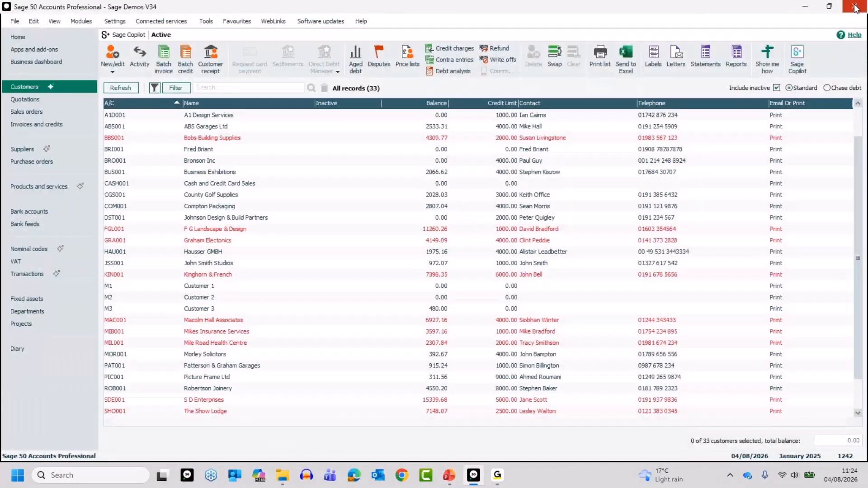
Review the activity of Customer 3 (M3) for its outstanding invoices, and return to the customer list.
click(200, 310)
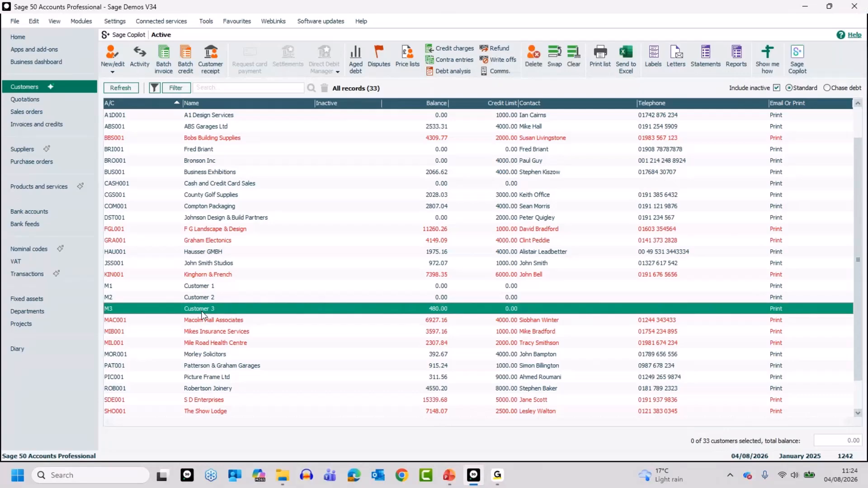
click(137, 53)
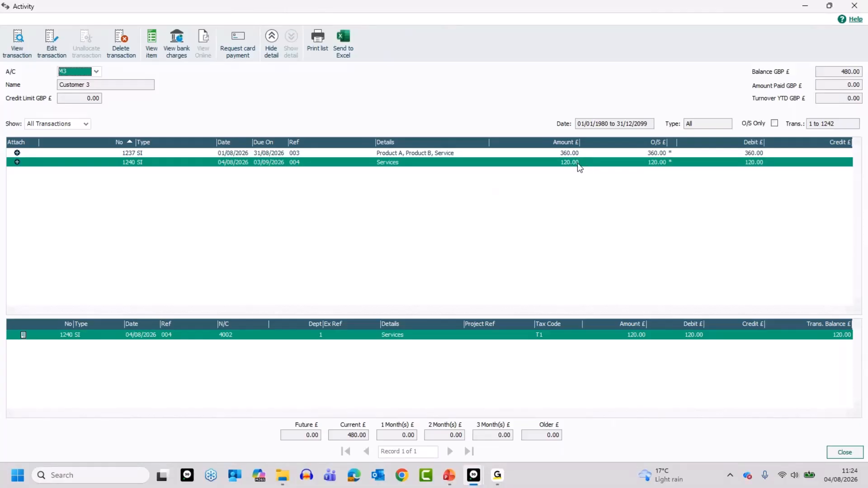
click(846, 452)
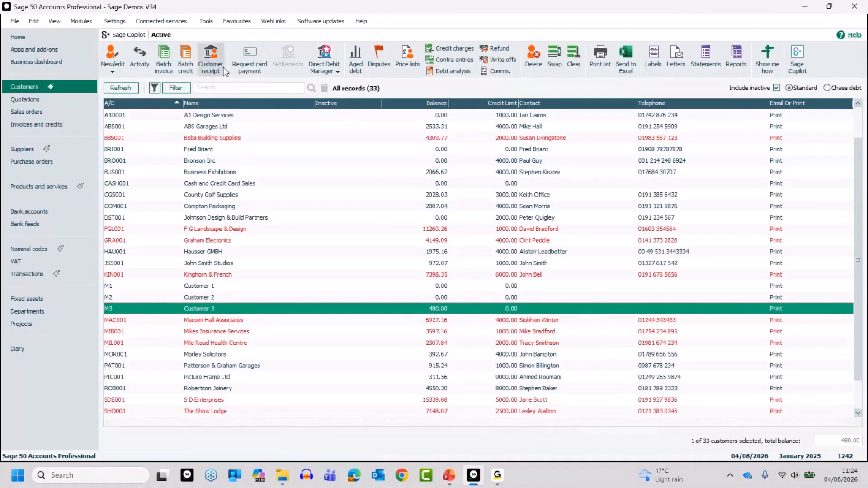
Start a customer receipt for account M3 and list its invoices as whole invoices instead of by item line.
click(212, 56)
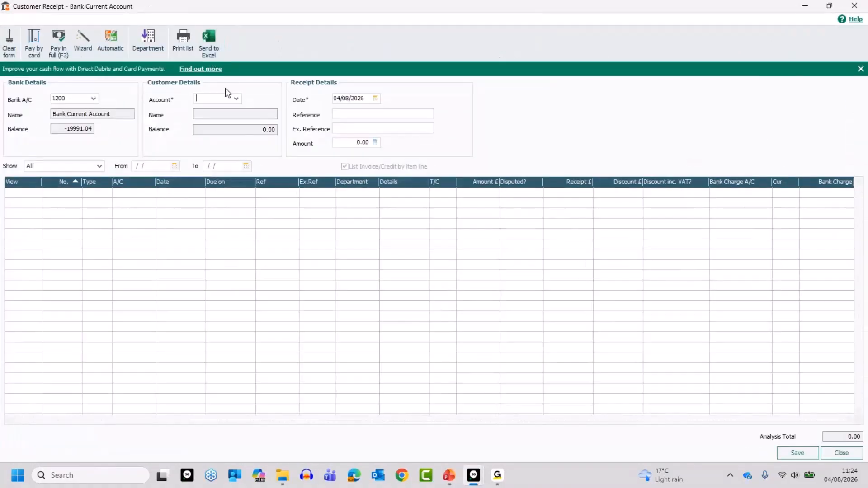
click(236, 100)
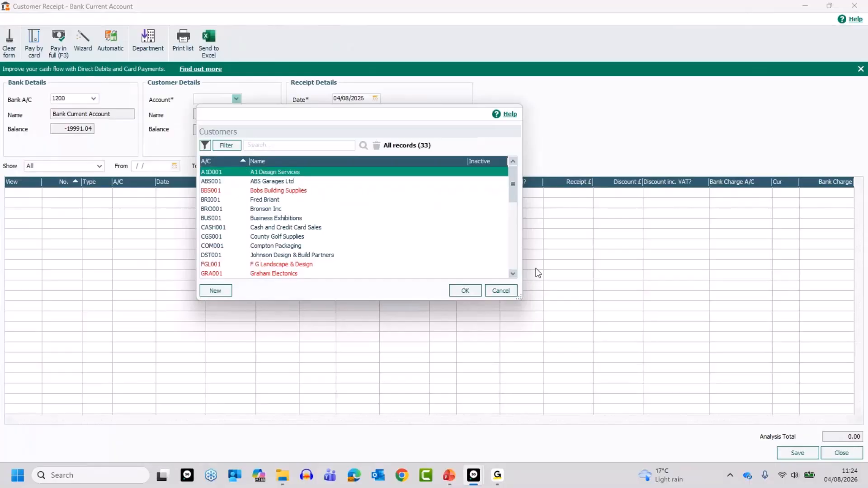
click(500, 290)
text(M3)
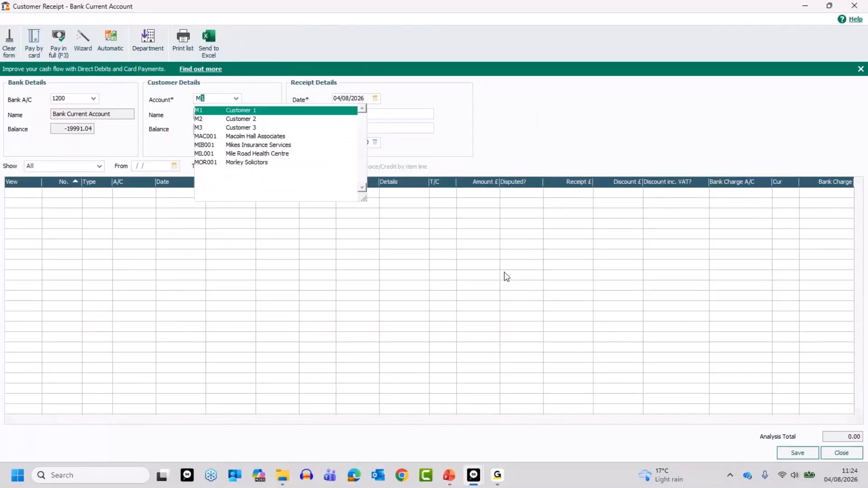
key(Tab)
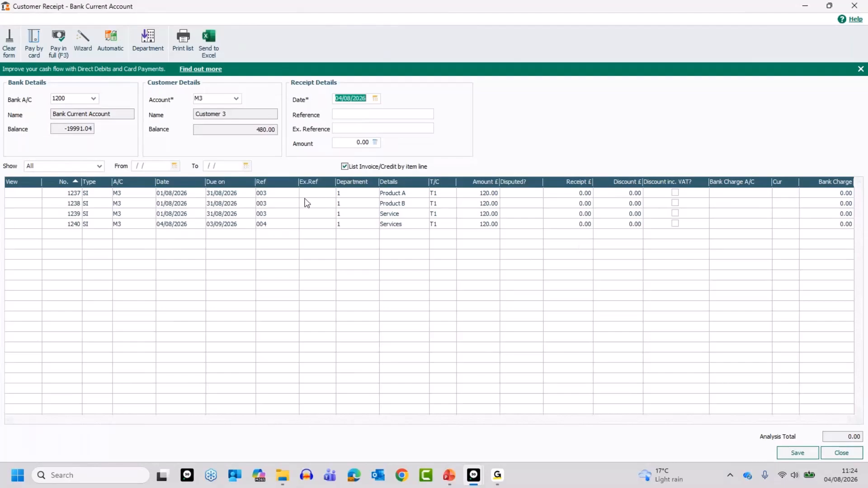
click(345, 166)
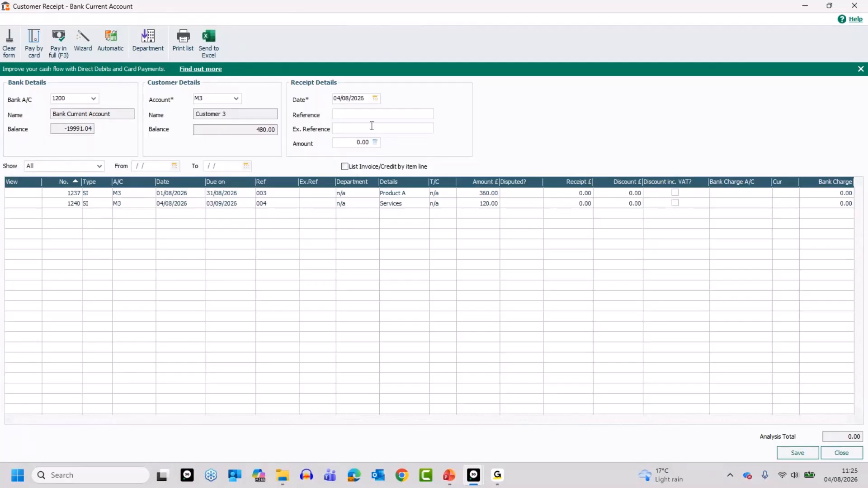
Enter a receipt of 120 against invoice 004 and save the customer receipt.
click(564, 205)
text(120)
click(803, 451)
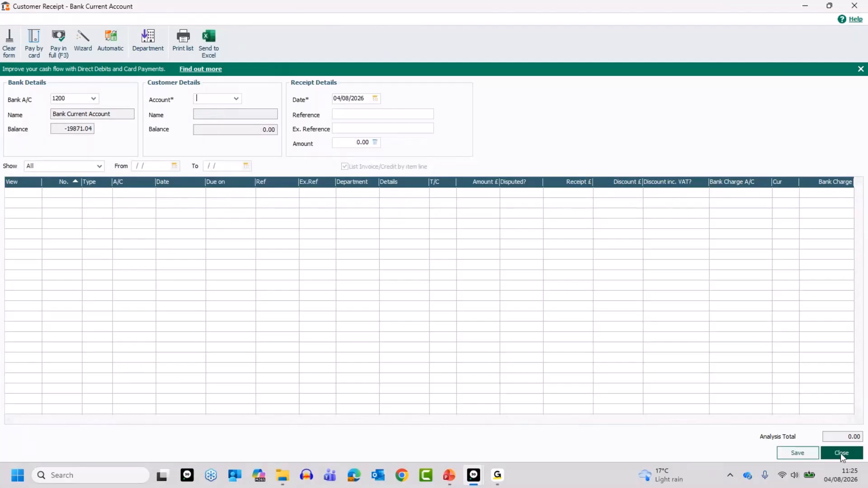
Check account M3's outstanding items in a new customer receipt, by item line and by whole invoice, and close it without saving.
text(M3)
key(Tab)
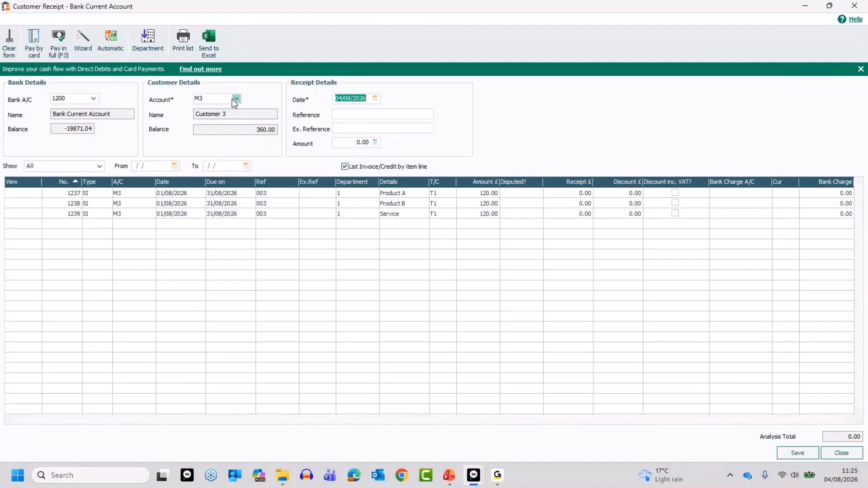
click(345, 167)
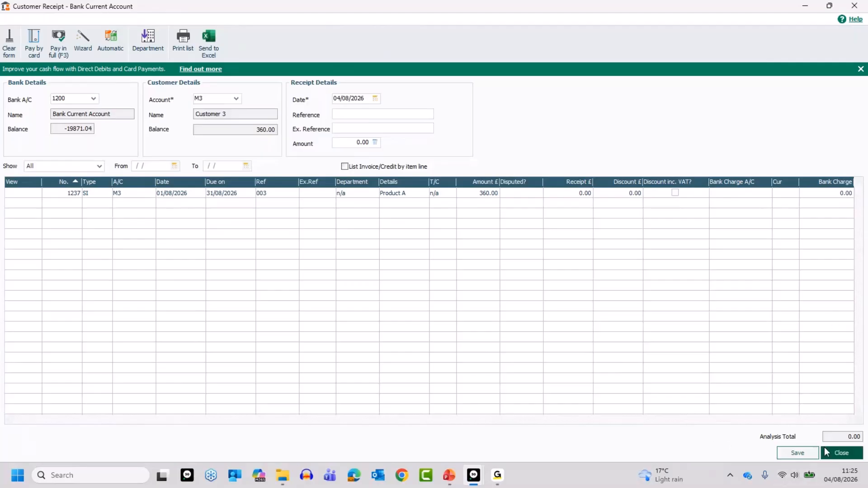
click(841, 453)
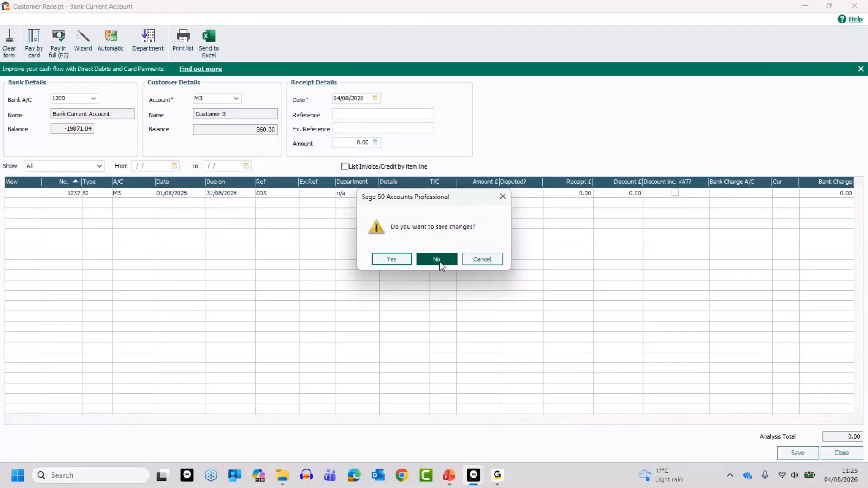
click(437, 259)
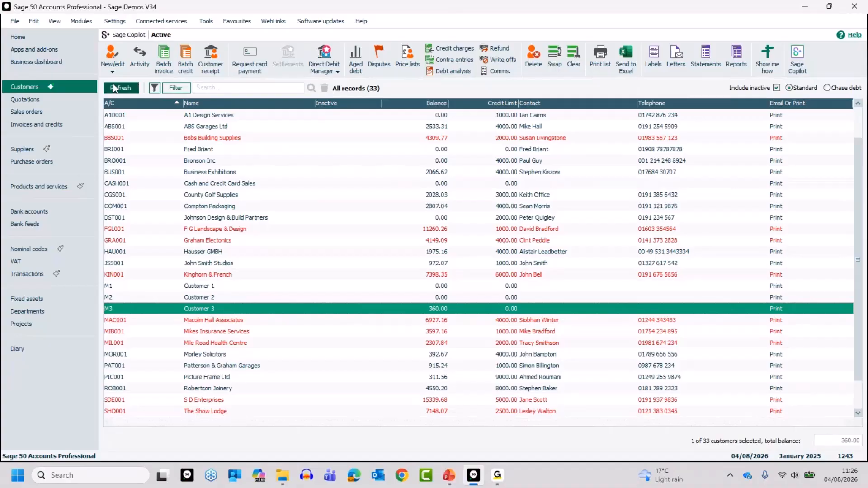
Review the saved sales receipt in Customer 3's activity, and check the same entry in the full transactions list.
click(139, 48)
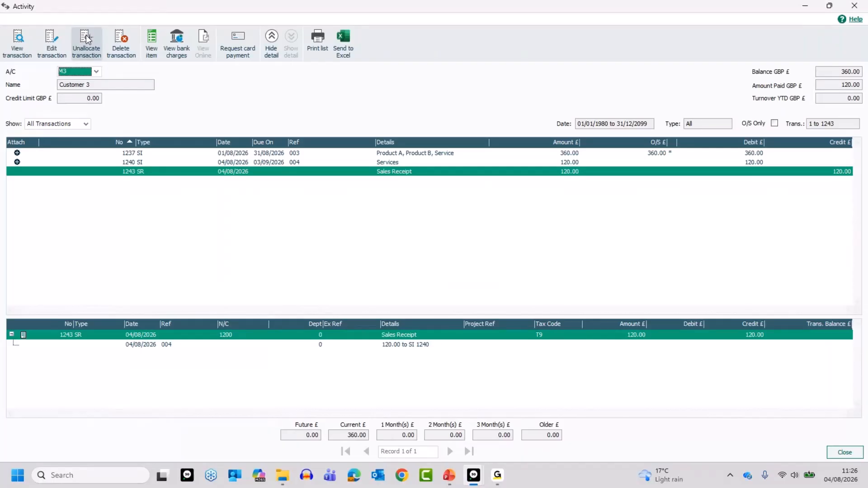
click(852, 453)
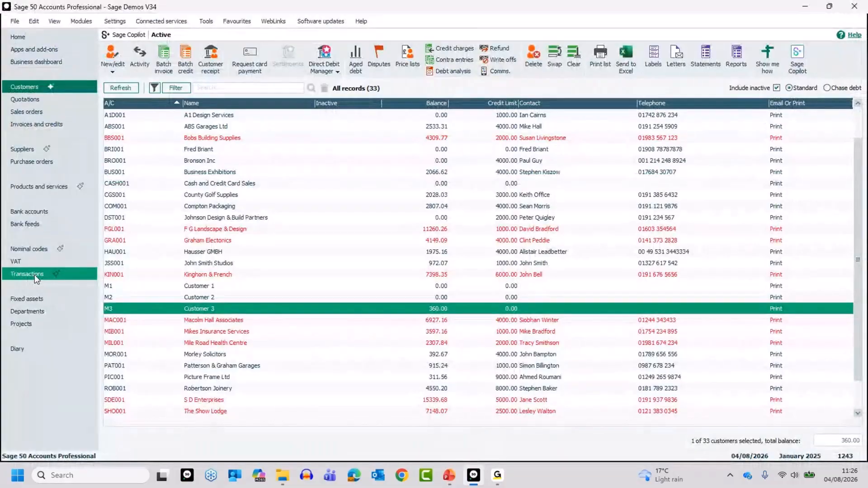
click(34, 275)
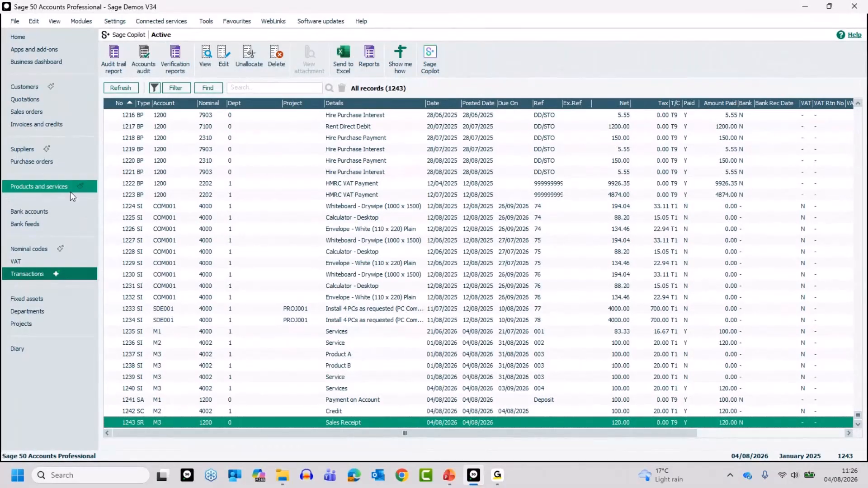
Unallocate Customer 3's 120.00 sales receipt from invoice 004 in the customer's activity, and close the activity window.
click(31, 85)
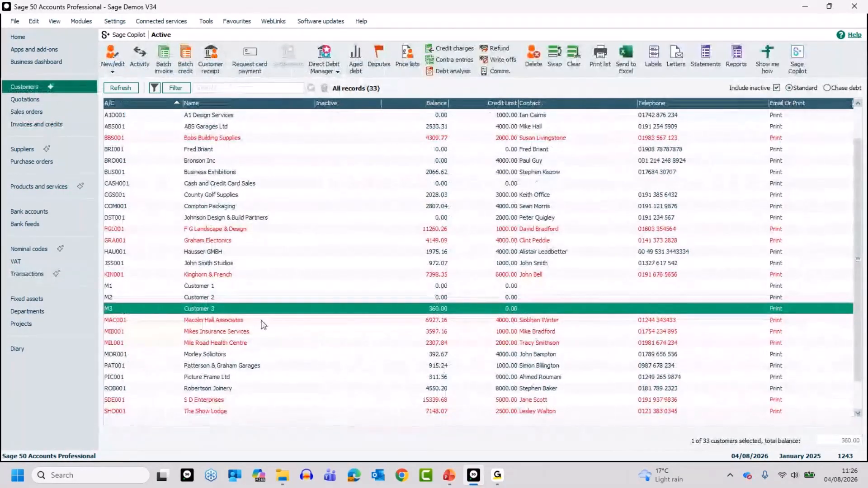
click(143, 55)
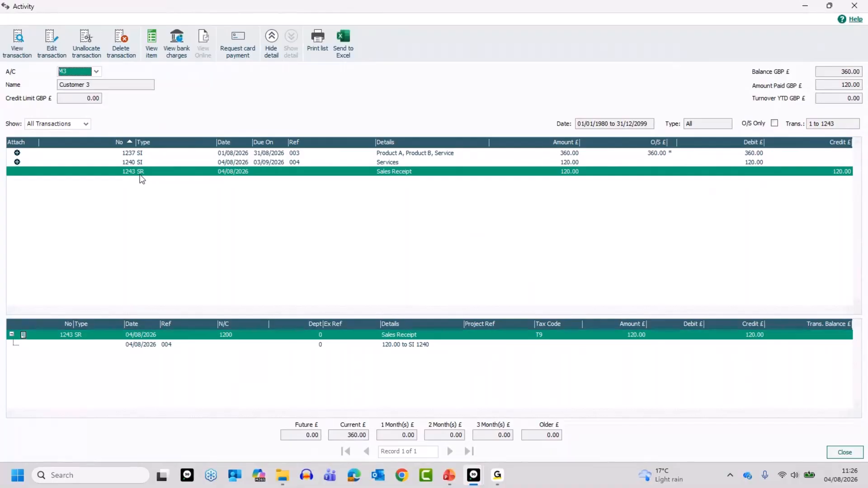
click(87, 41)
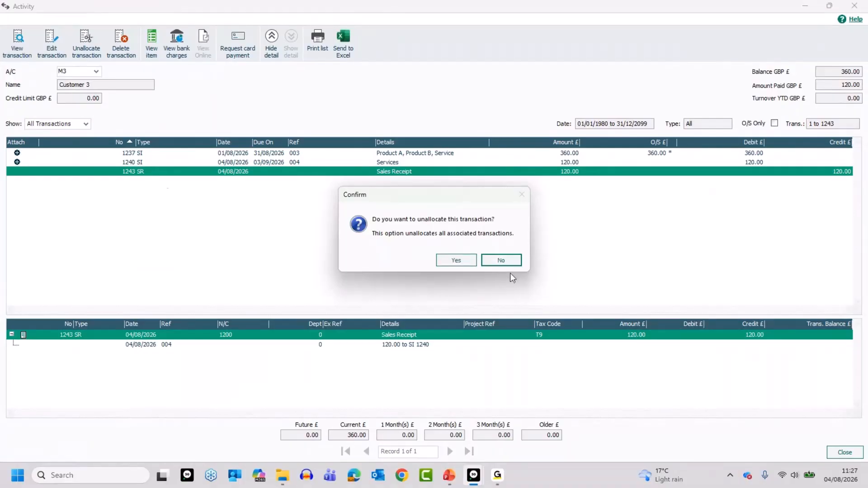
click(503, 264)
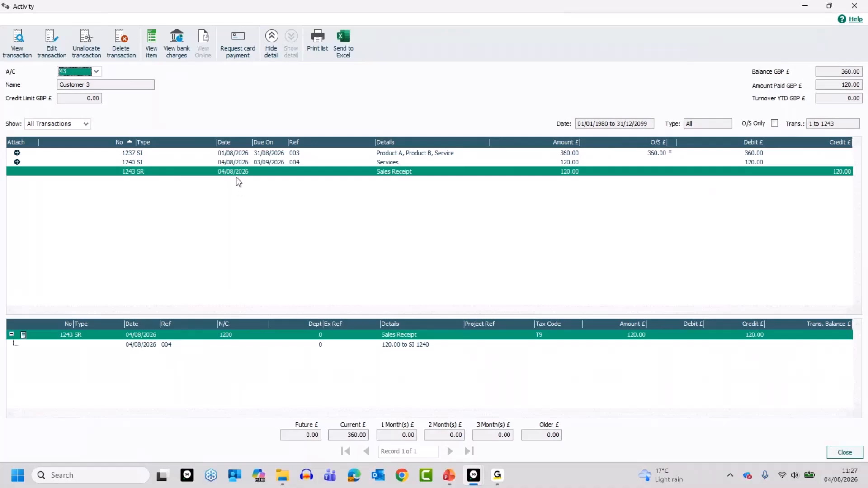
click(86, 40)
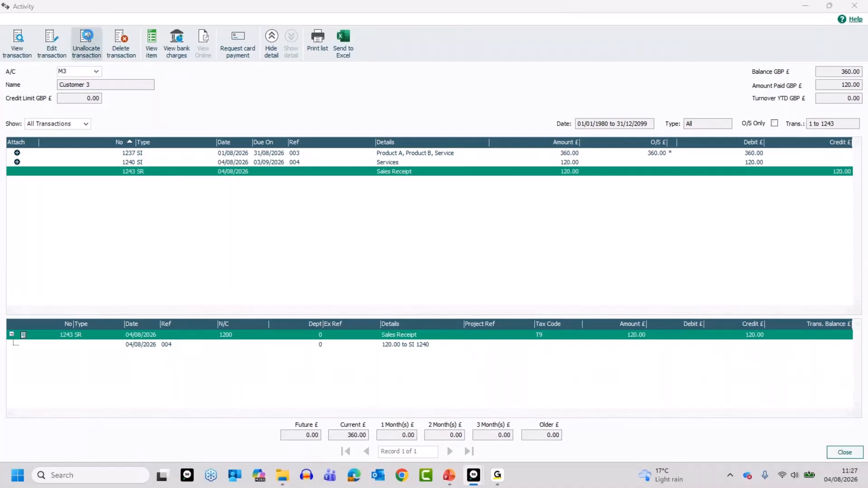
click(459, 257)
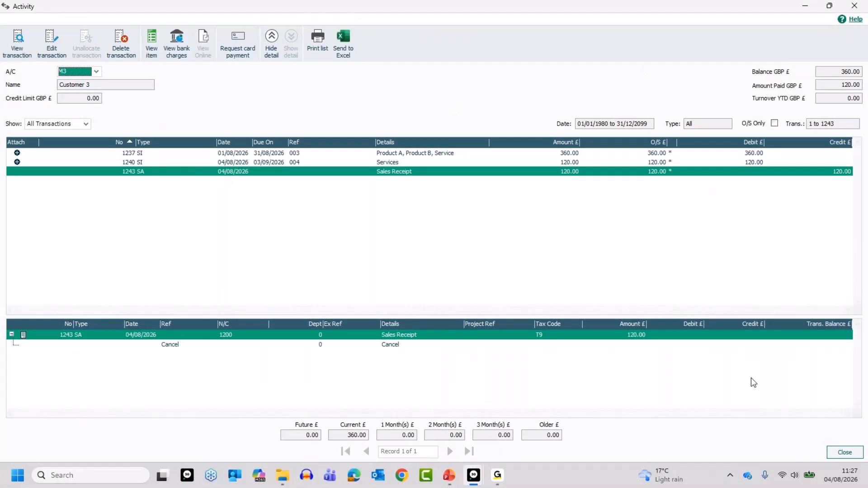
click(847, 454)
click(845, 452)
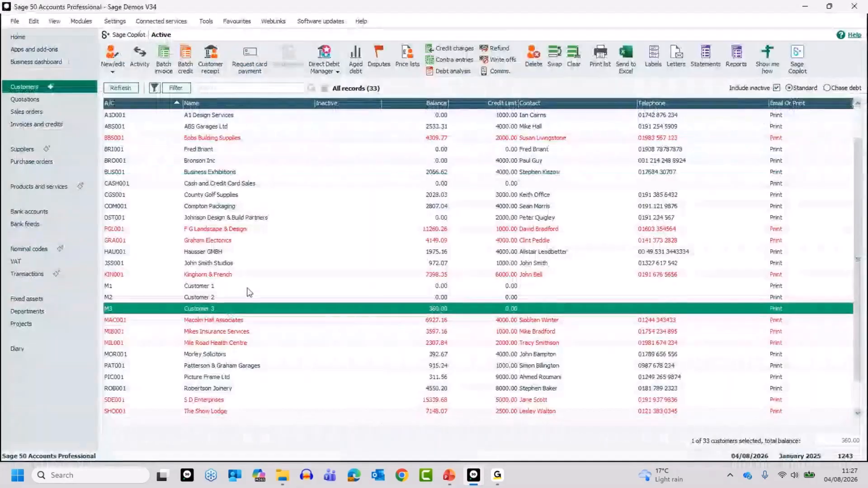
In a customer receipt for account M3, allocate 120 of the unallocated sales receipt to the Product A line of invoice 003 and save.
click(211, 57)
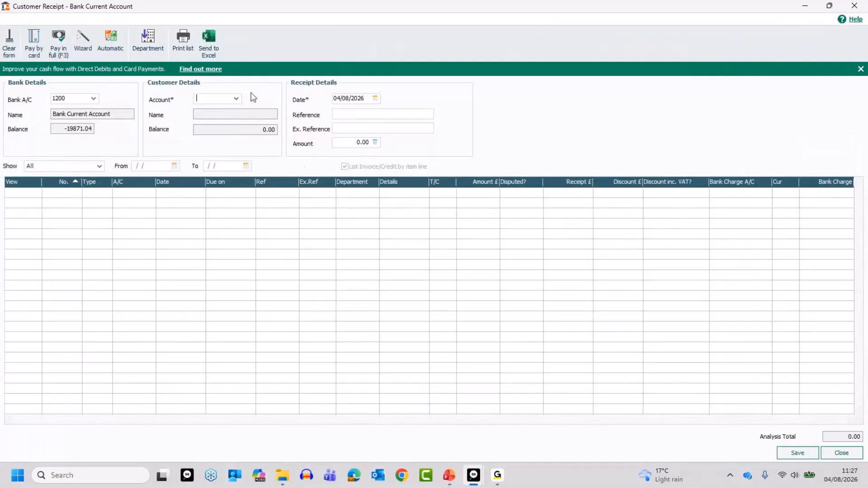
text(M3)
key(Tab)
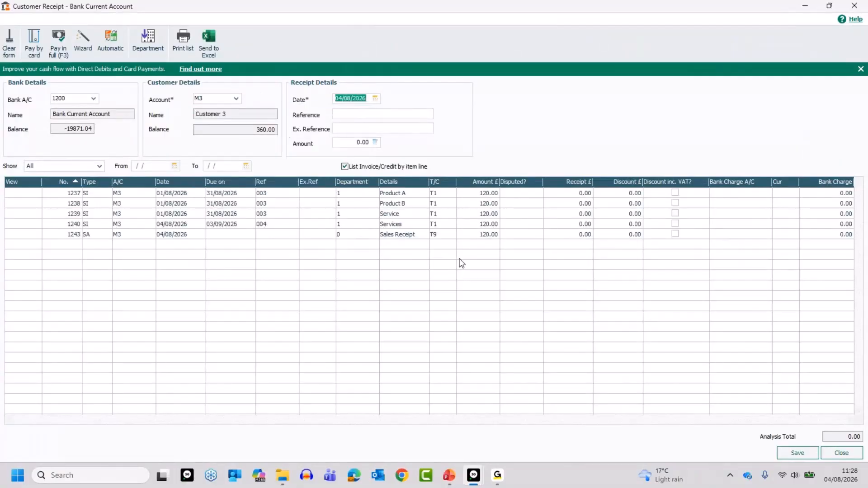
click(89, 236)
text(120)
key(Tab)
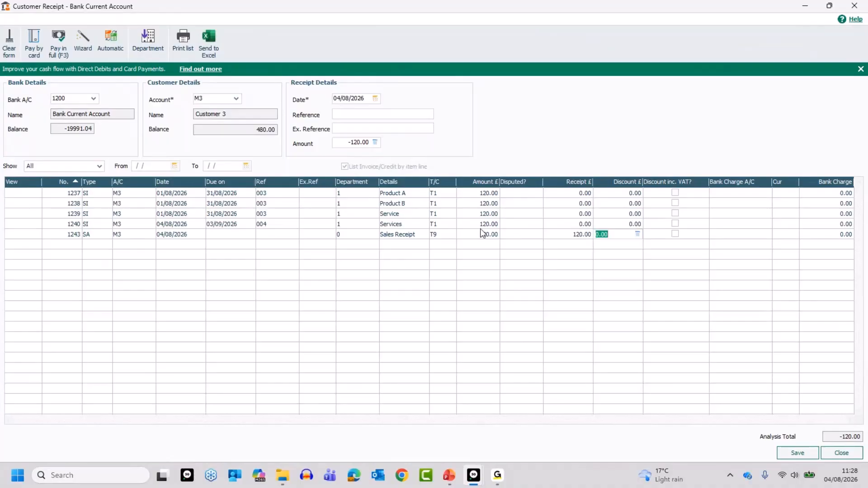
click(568, 192)
text(120)
click(796, 454)
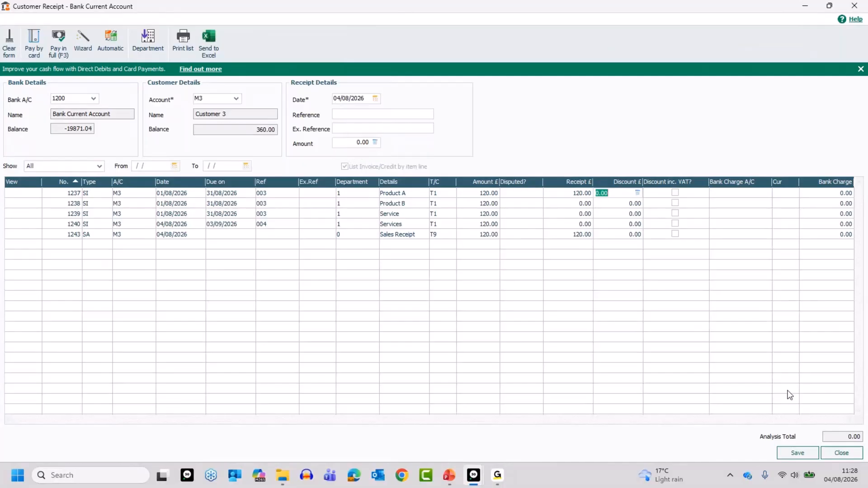
click(803, 453)
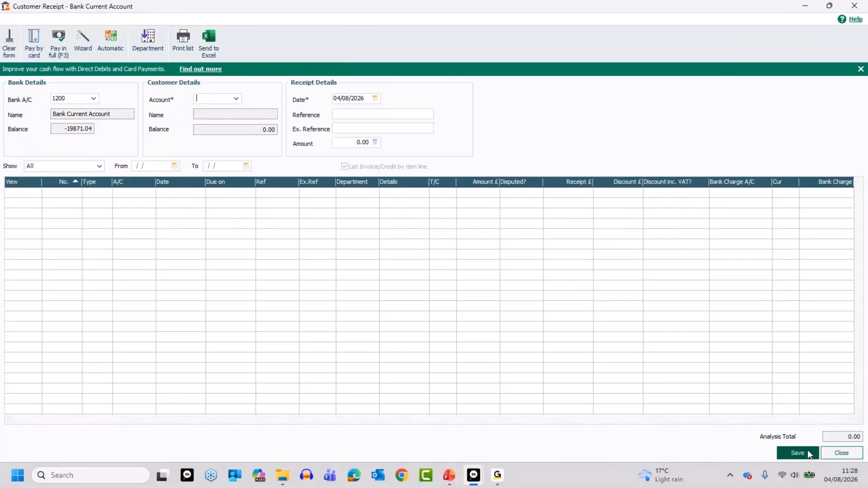
Check account M3's remaining outstanding items in the customer receipt form, and close it without saving.
text(M3)
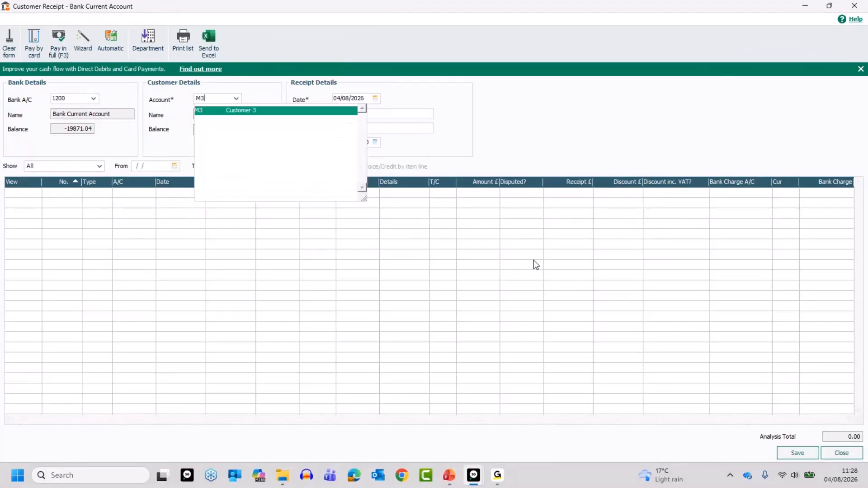
key(Tab)
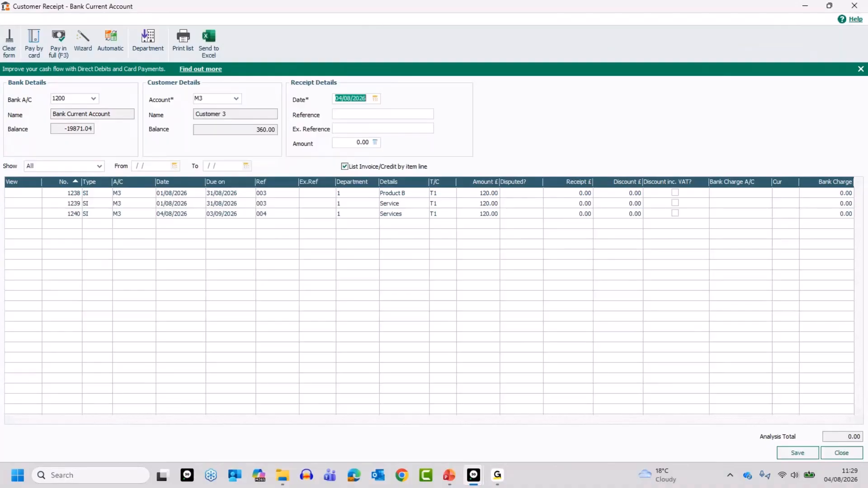
click(842, 453)
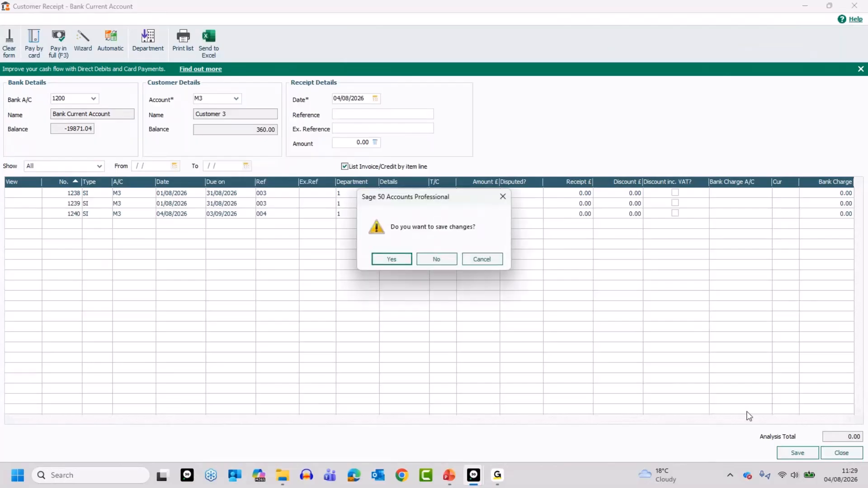
click(436, 261)
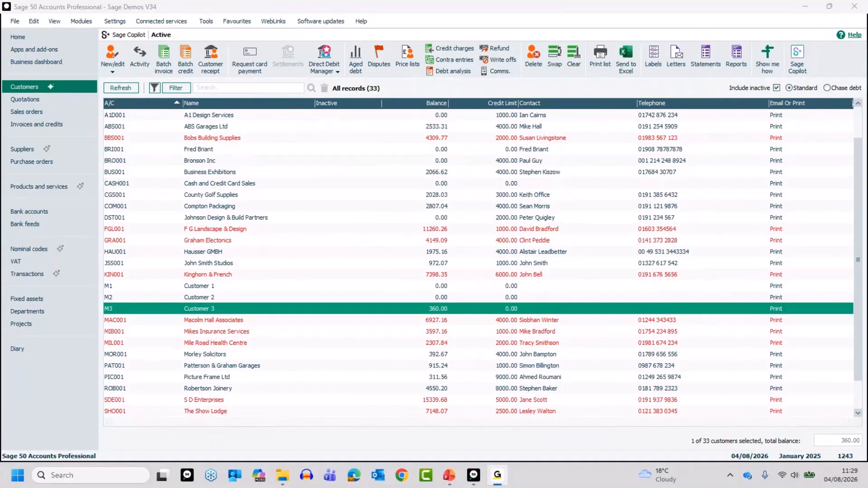
Open the payments and receipts wizard from a new customer receipt to review its allocation options.
click(212, 55)
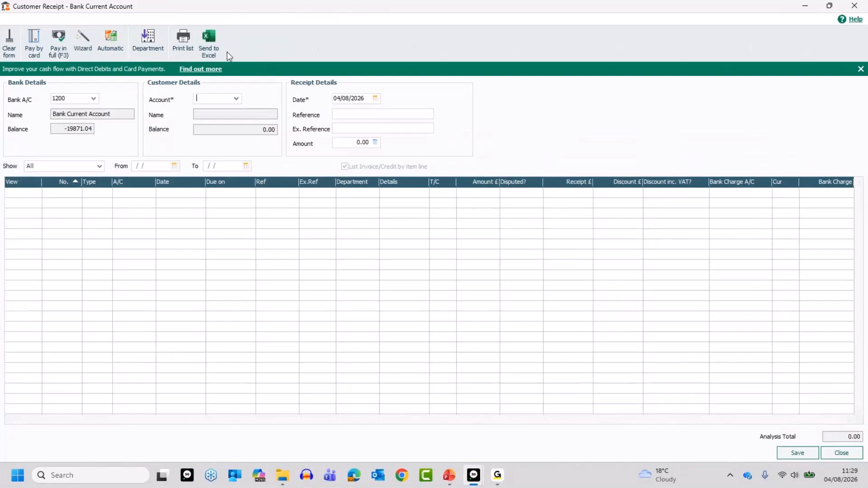
click(85, 38)
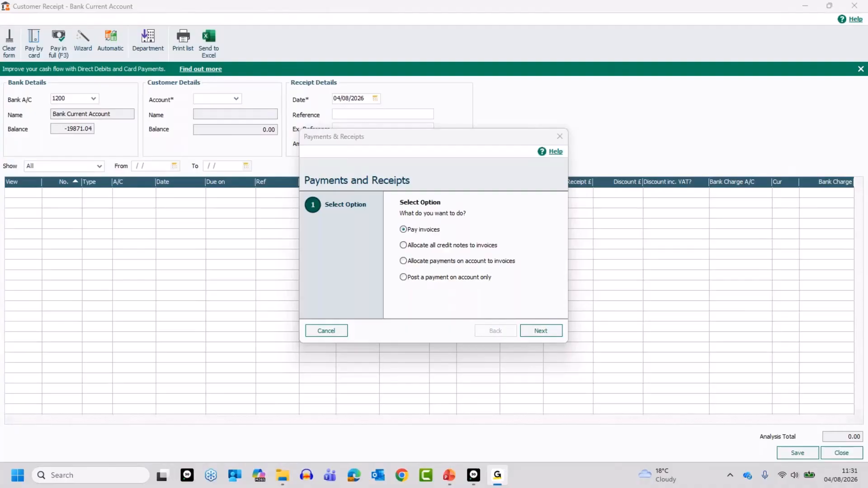
key(alt+Tab)
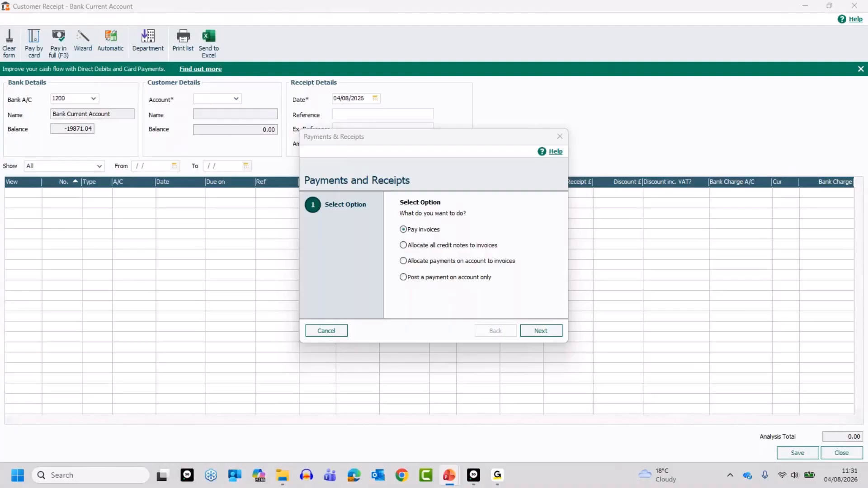
key(alt+Tab)
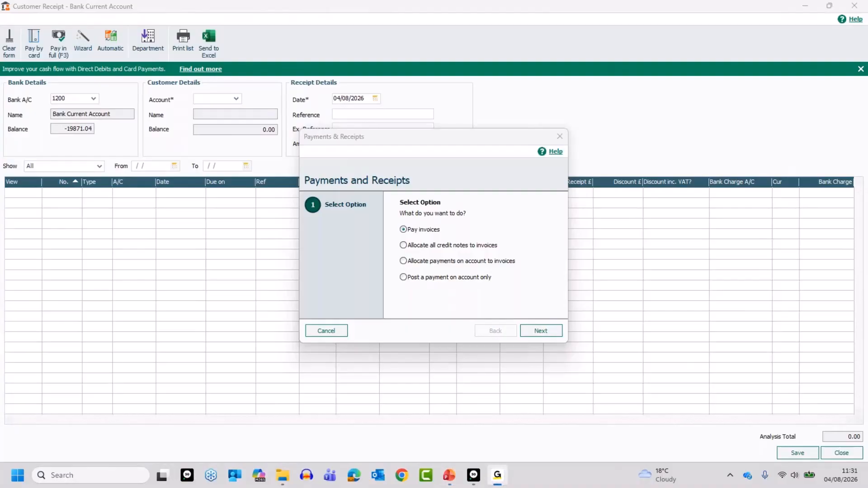
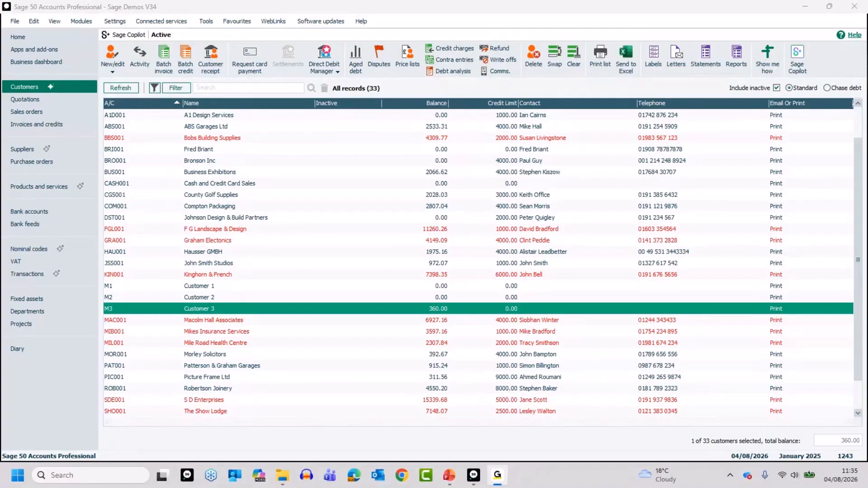
Edit Customer 1's Deposit payment on account to belong to account M3, post the change, and close the activity.
ctrl+click(211, 287)
click(211, 286)
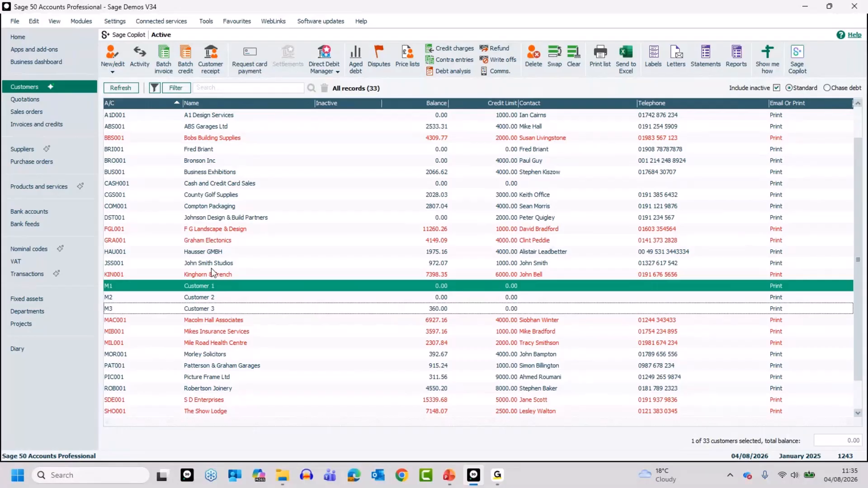
click(140, 56)
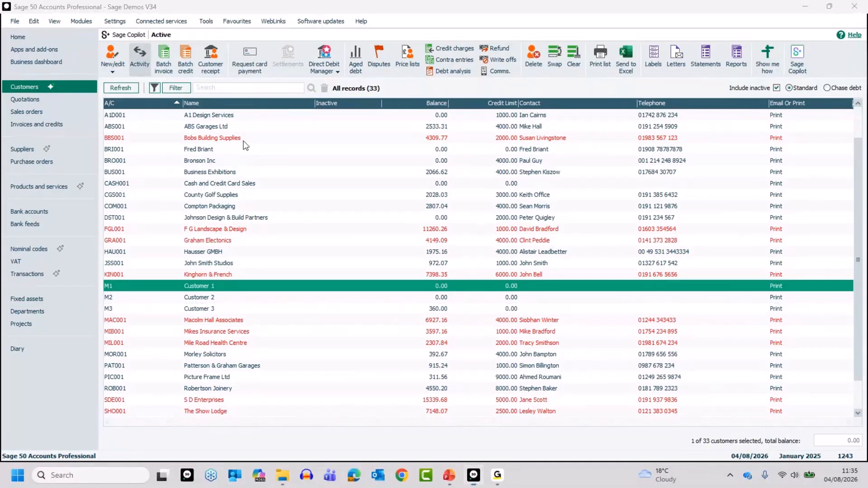
click(138, 163)
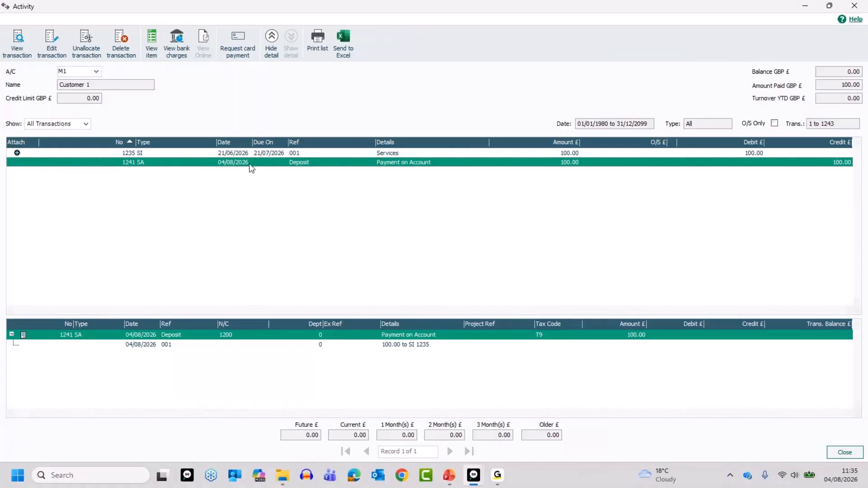
click(52, 43)
click(470, 266)
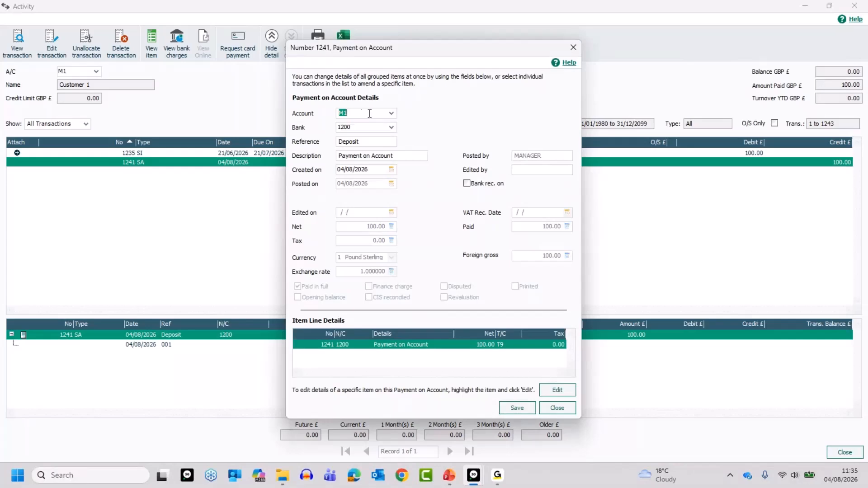
click(391, 114)
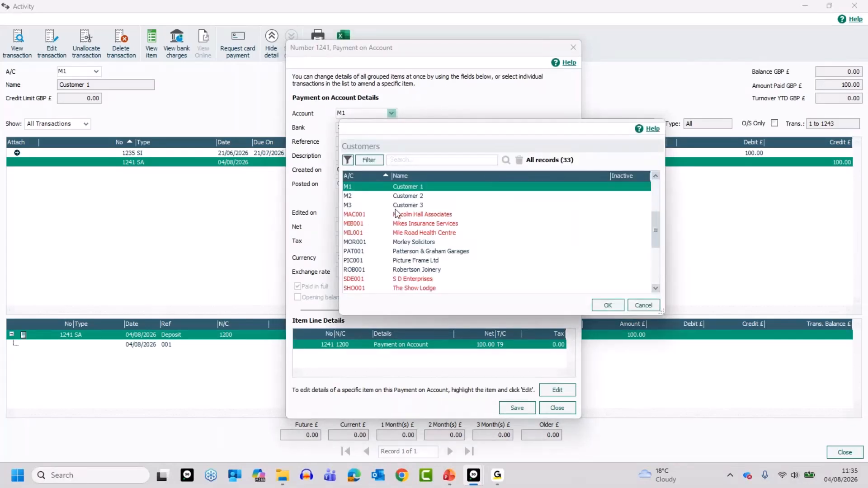
click(397, 206)
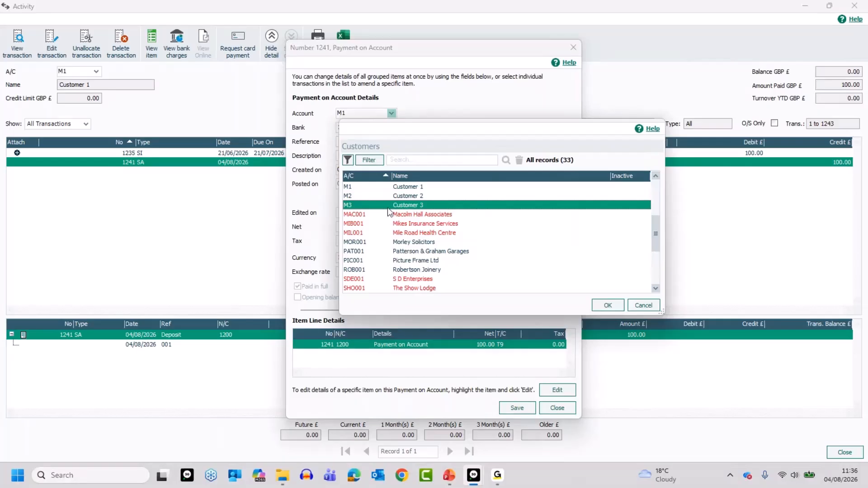
click(607, 305)
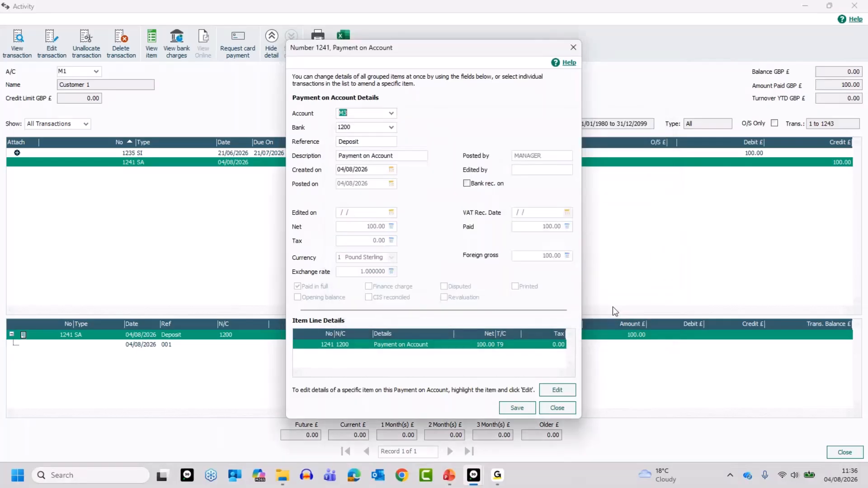
click(516, 408)
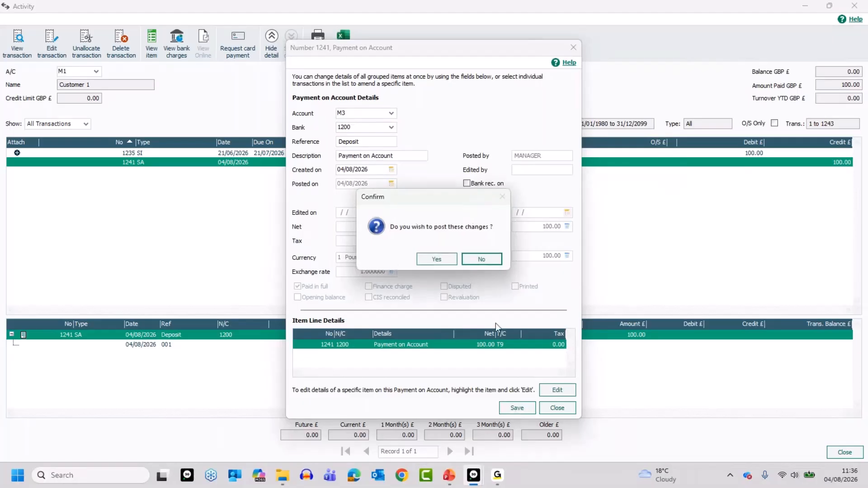
click(441, 262)
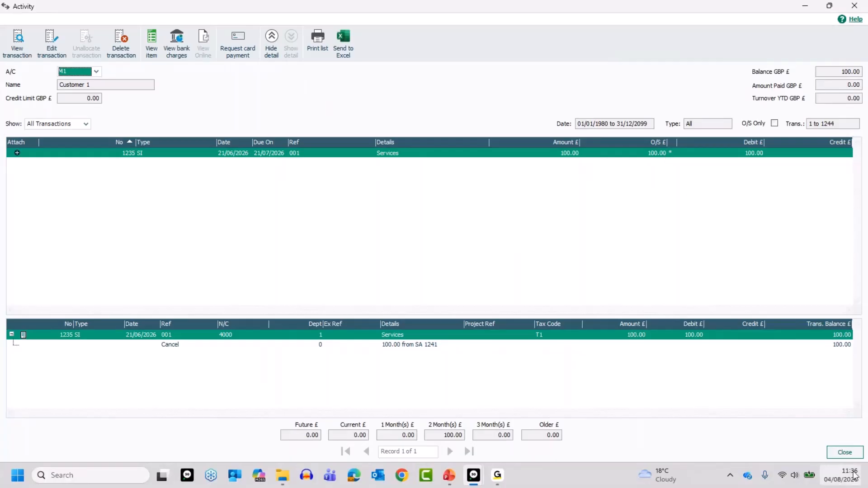
click(846, 455)
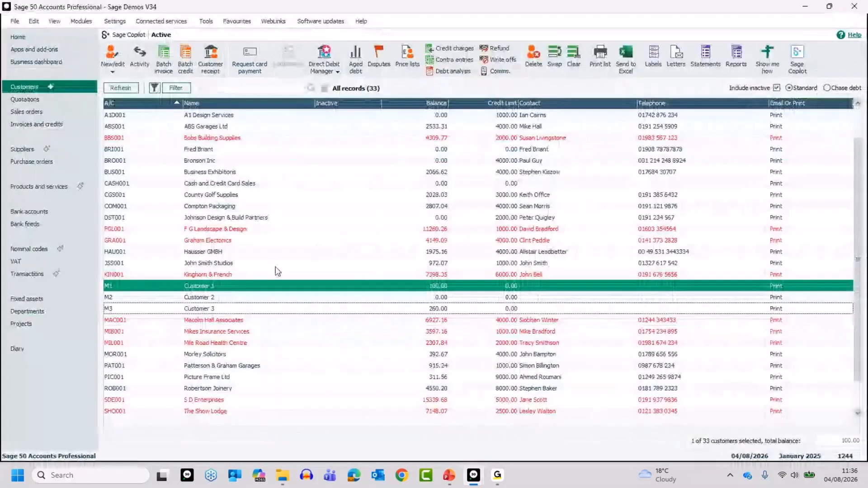
Review the moved Deposit payment on account in Customer 3's activity, and close the activity window.
click(252, 308)
click(213, 290)
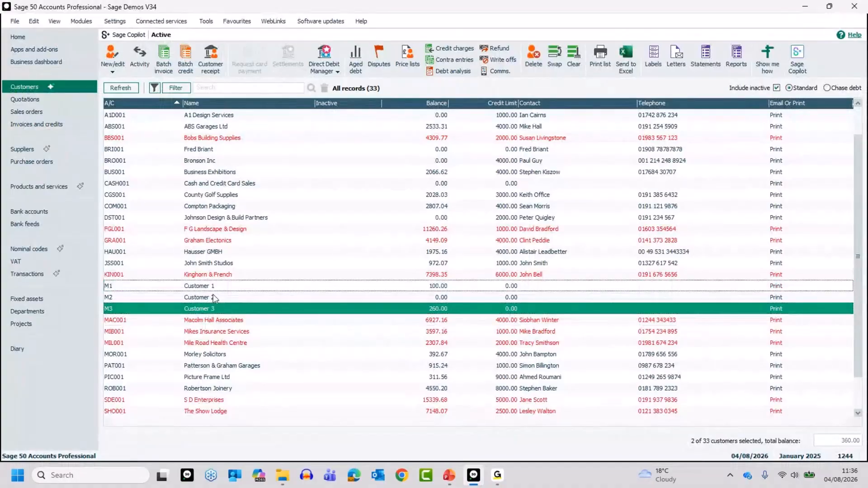
click(141, 54)
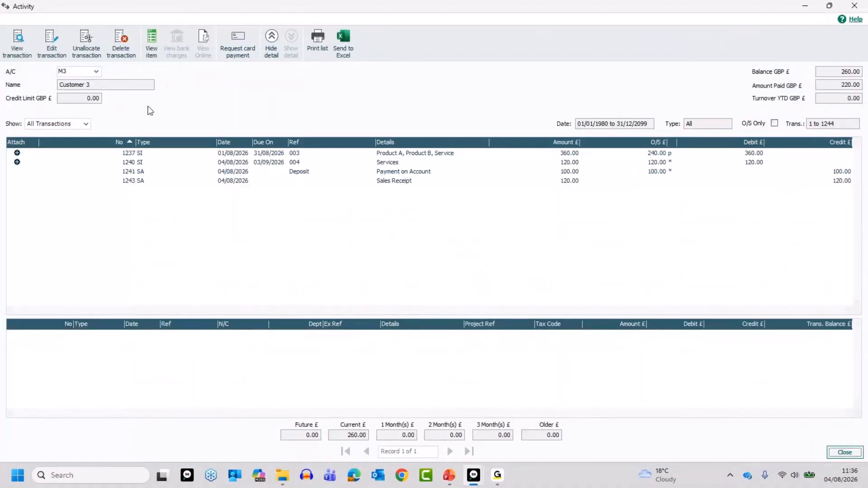
click(232, 171)
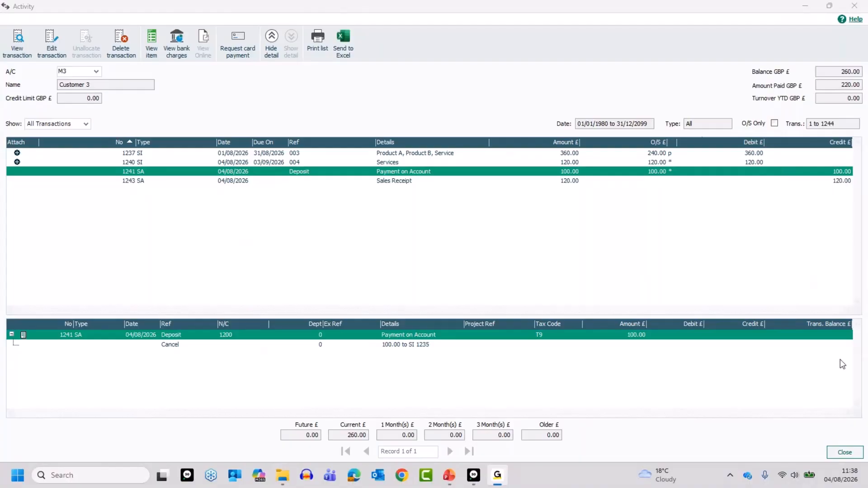
click(848, 454)
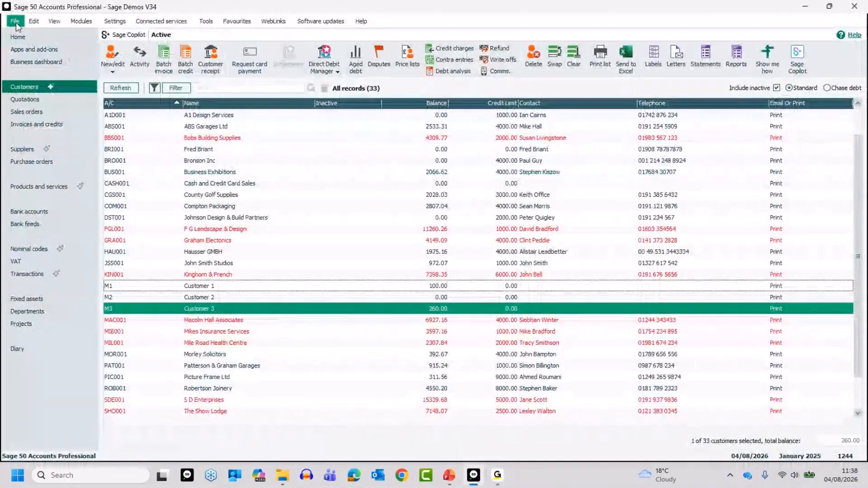
Open the practice data setup to view its options for using a company backup or blank data, and cancel it.
click(15, 22)
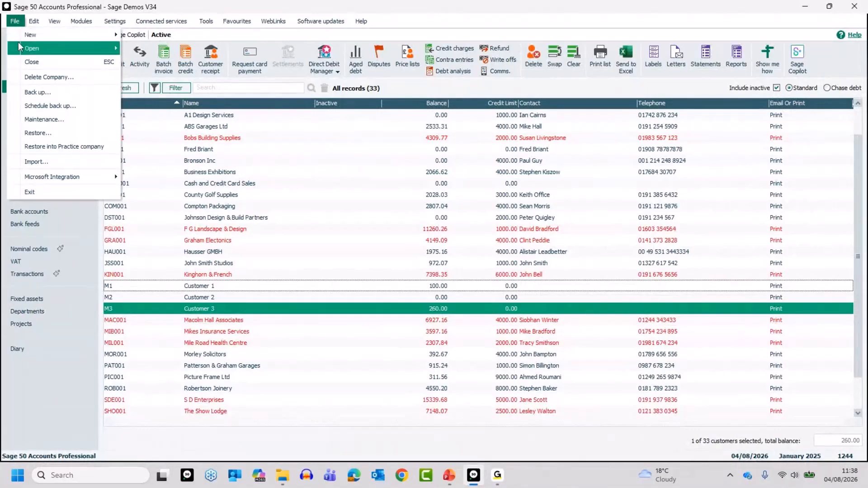
mouse_move(121, 50)
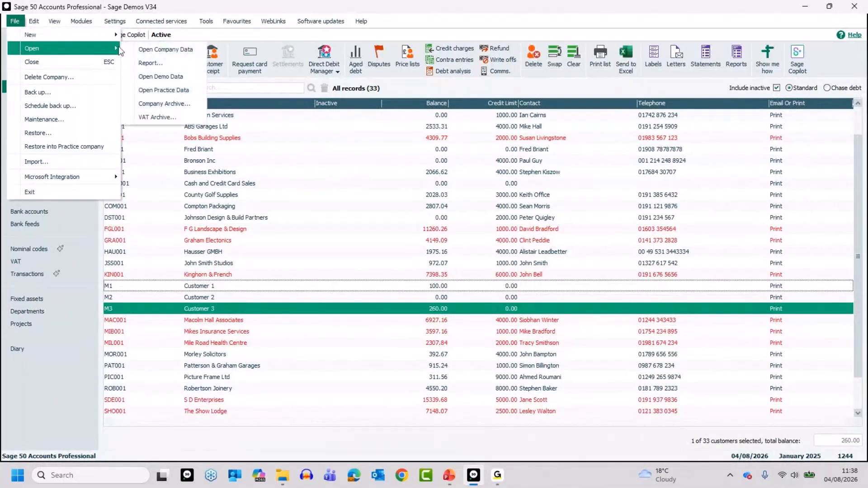
click(167, 90)
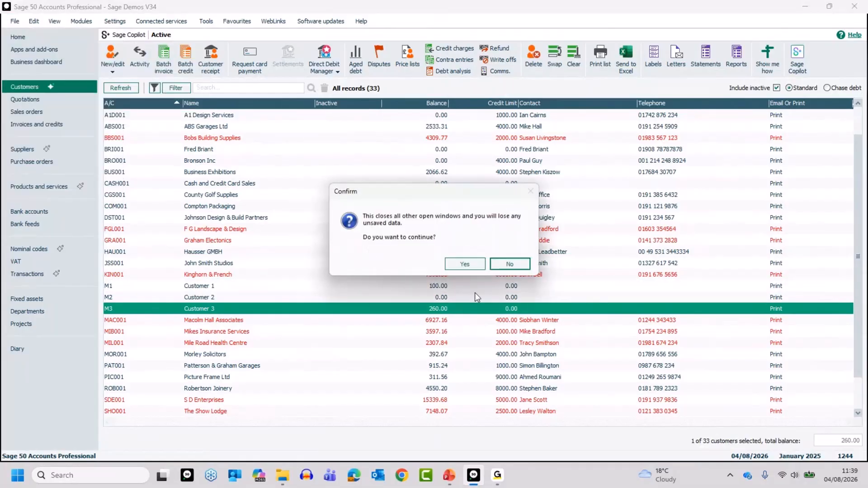
click(466, 263)
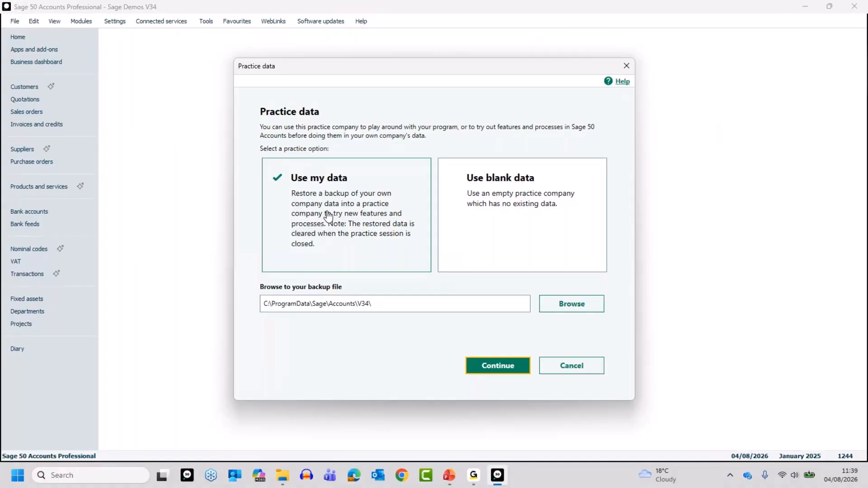
click(571, 367)
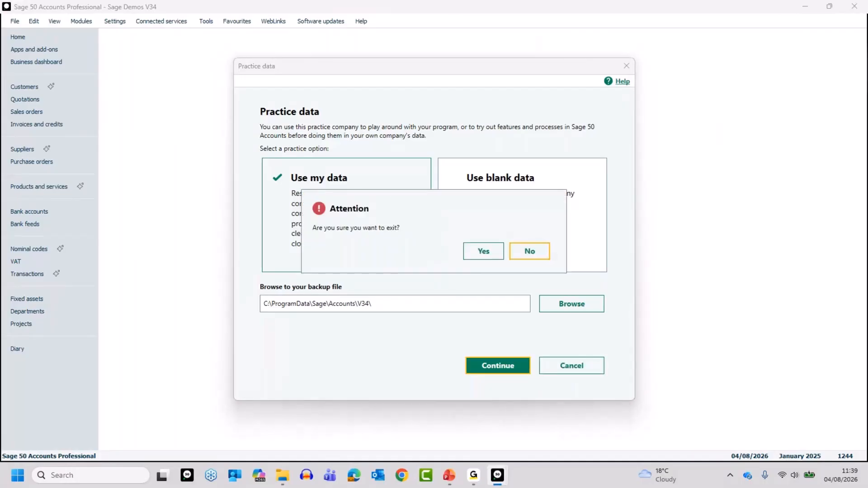